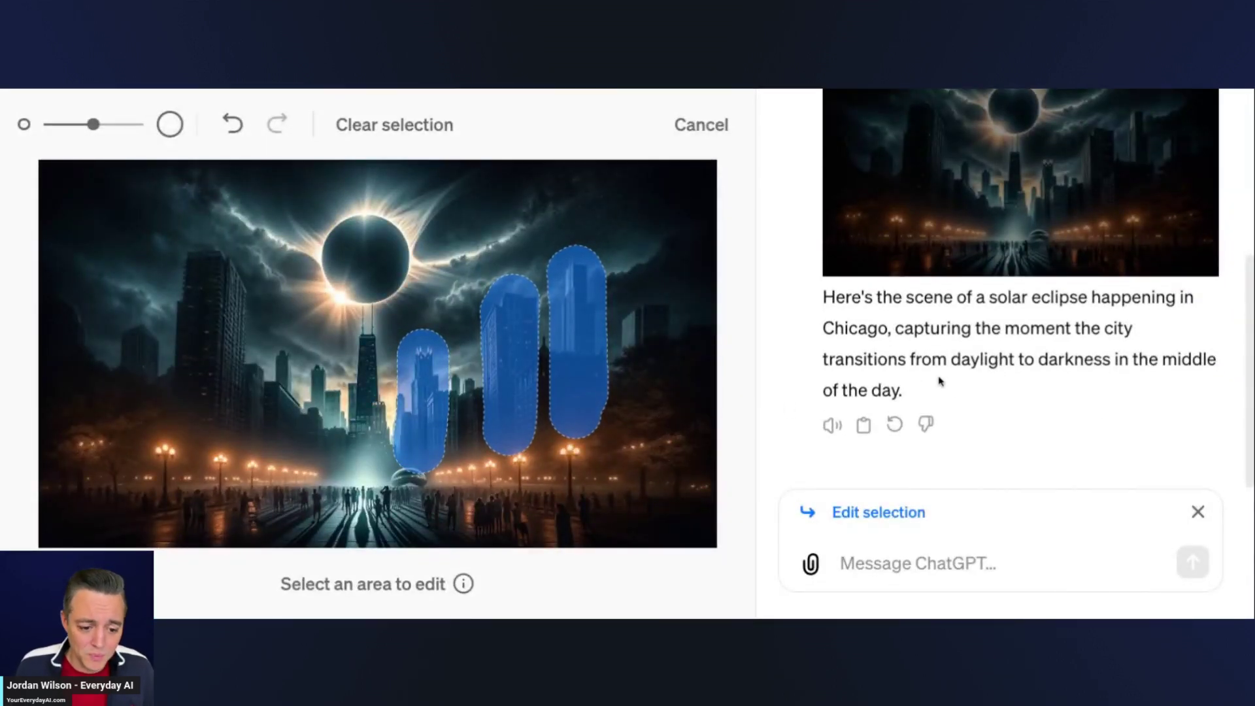
# Select the whole original Chicago solar eclipse prompt in the earlier chat
pyautogui.scroll(5, 939, 385)
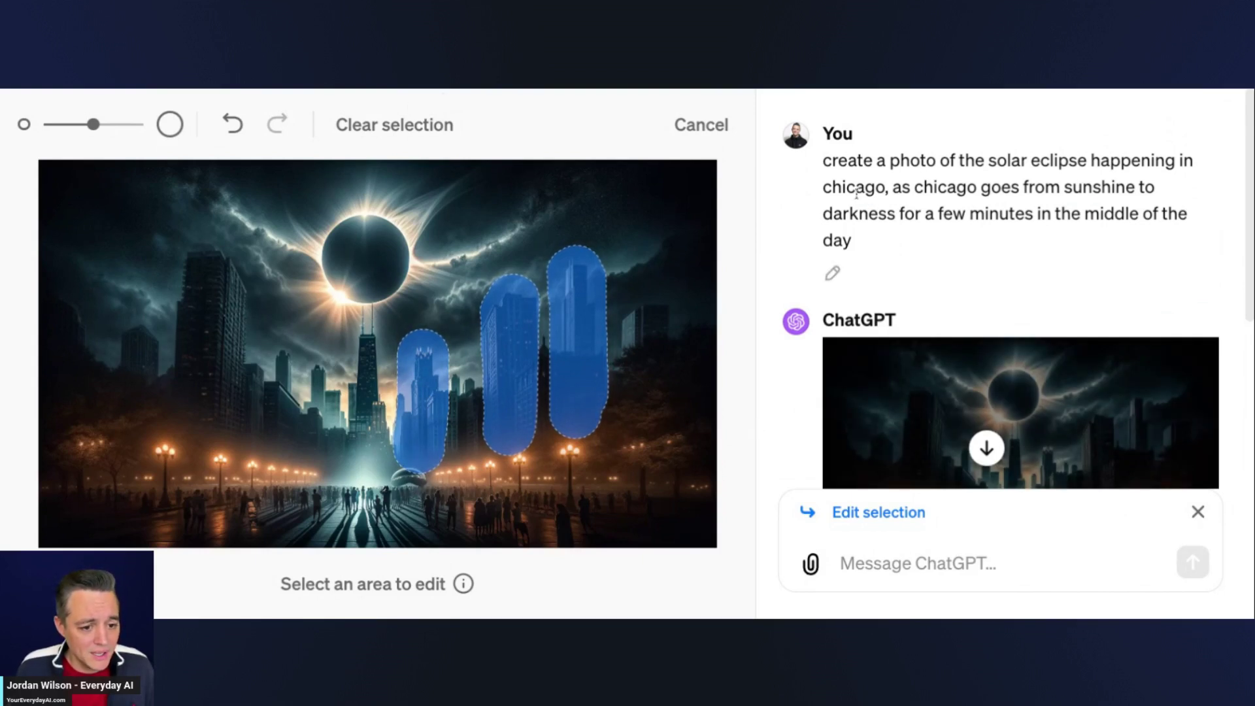
pyautogui.tripleClick(856, 191)
pyautogui.hotkey('ctrl', 'c')
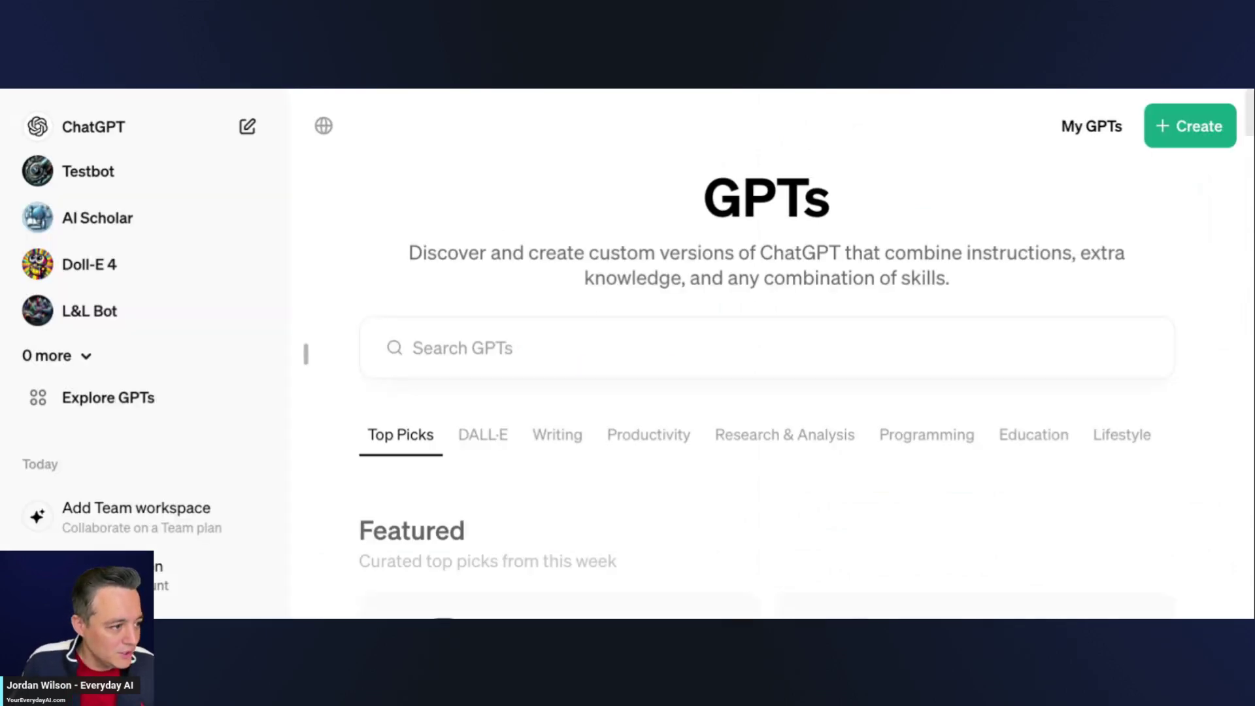
# In a new chat with the sidebar hidden, paste and send the Chicago eclipse prompt
pyautogui.click(255, 134)
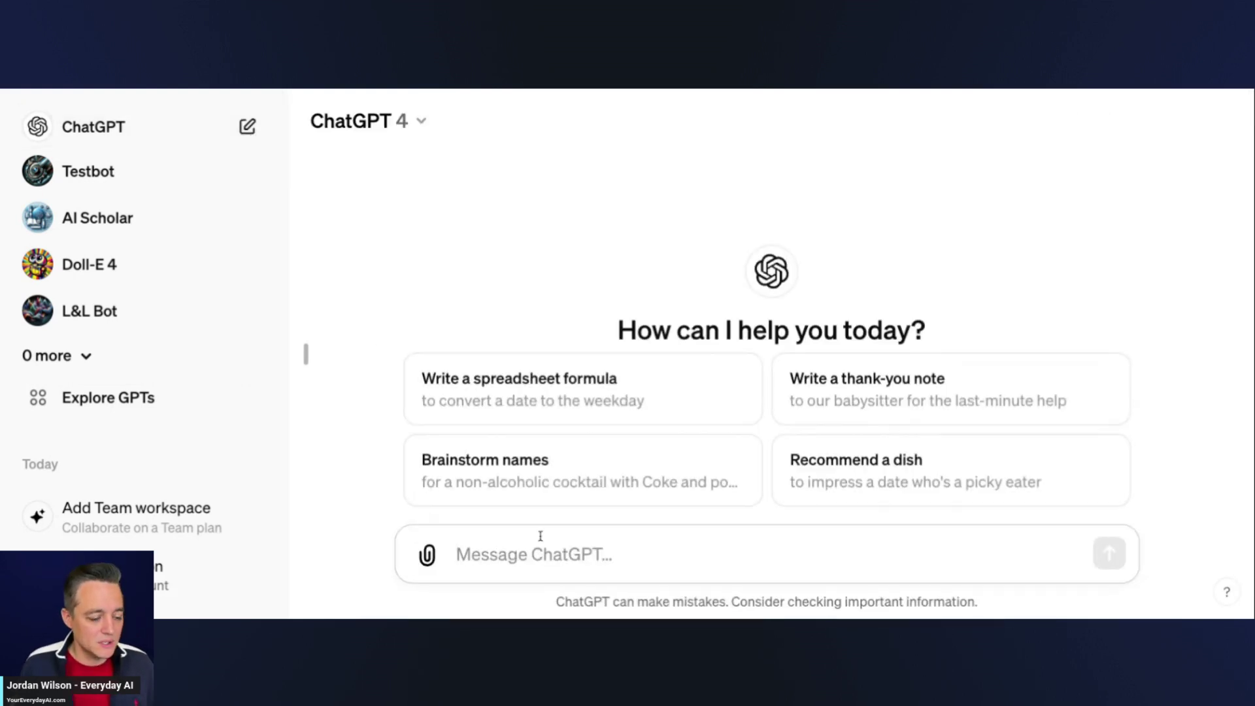
pyautogui.click(302, 351)
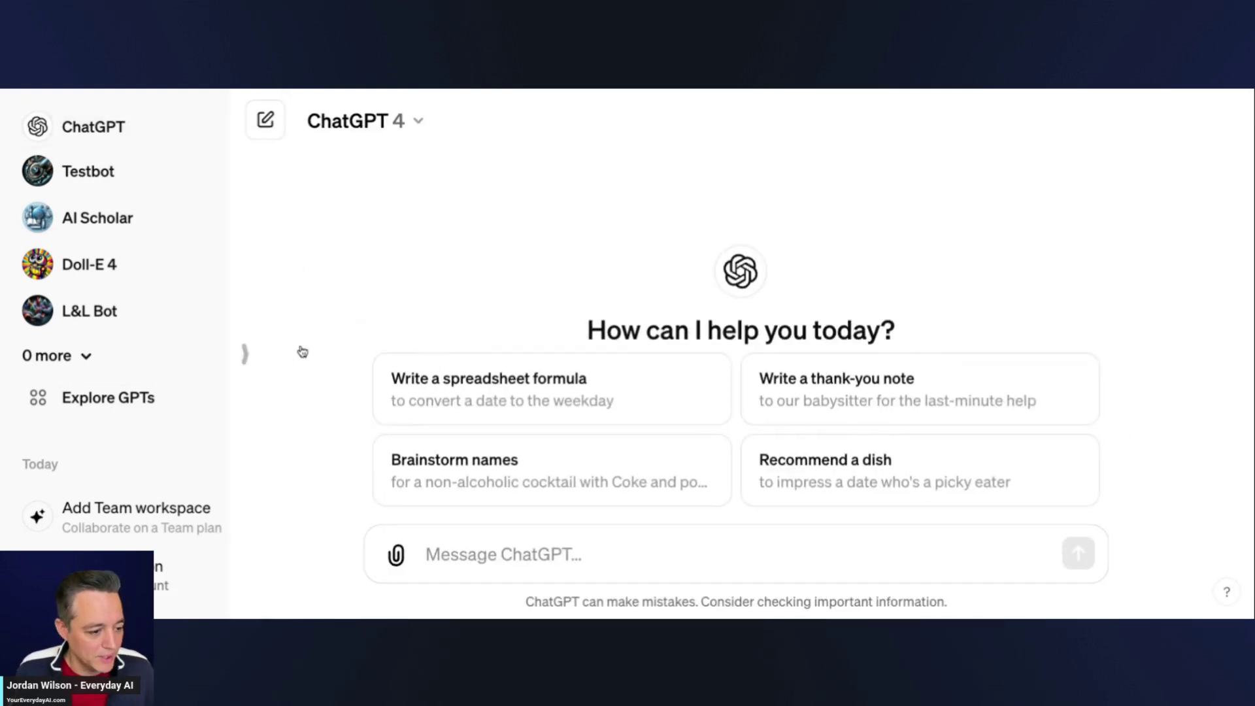
pyautogui.hotkey('ctrl', 'v')
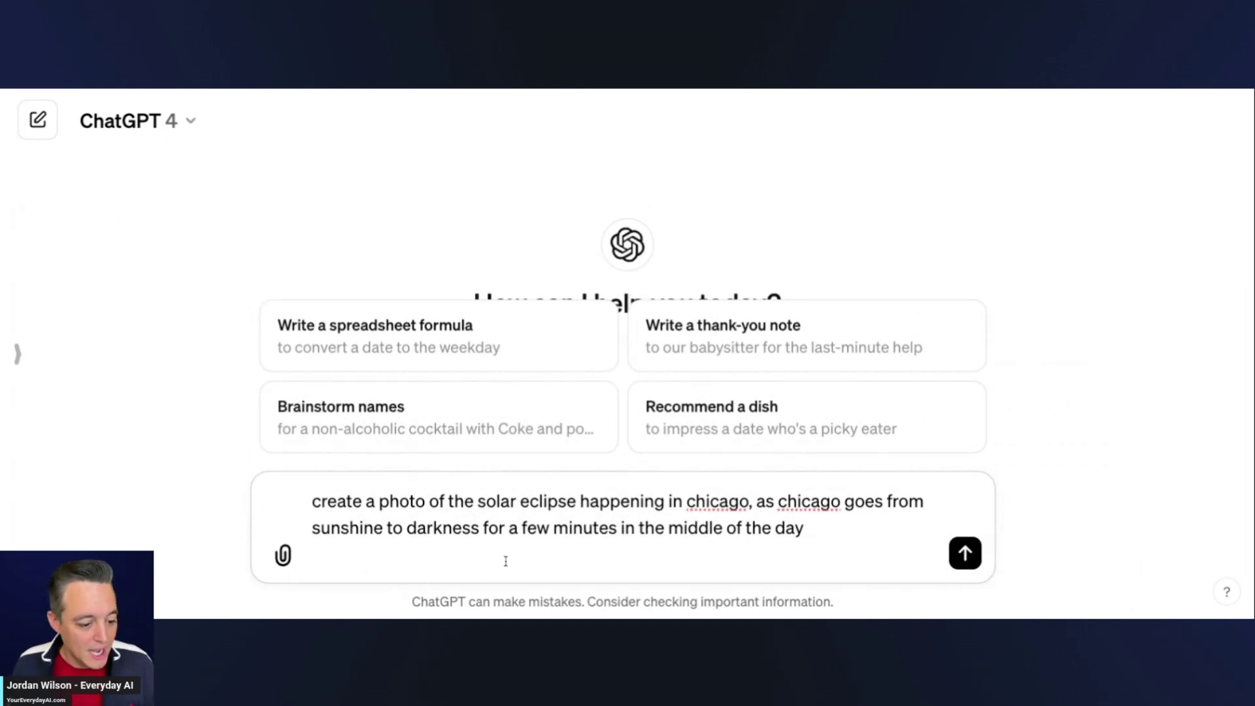
pyautogui.press('BackSpace')
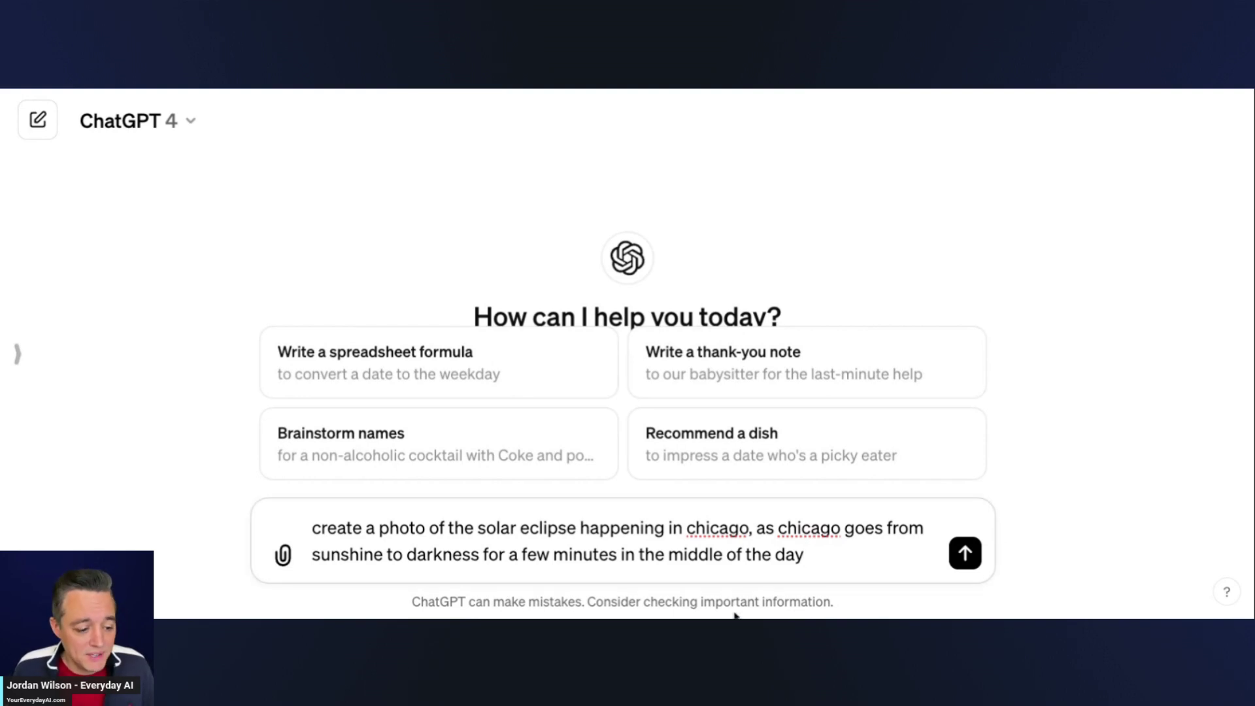
pyautogui.click(971, 569)
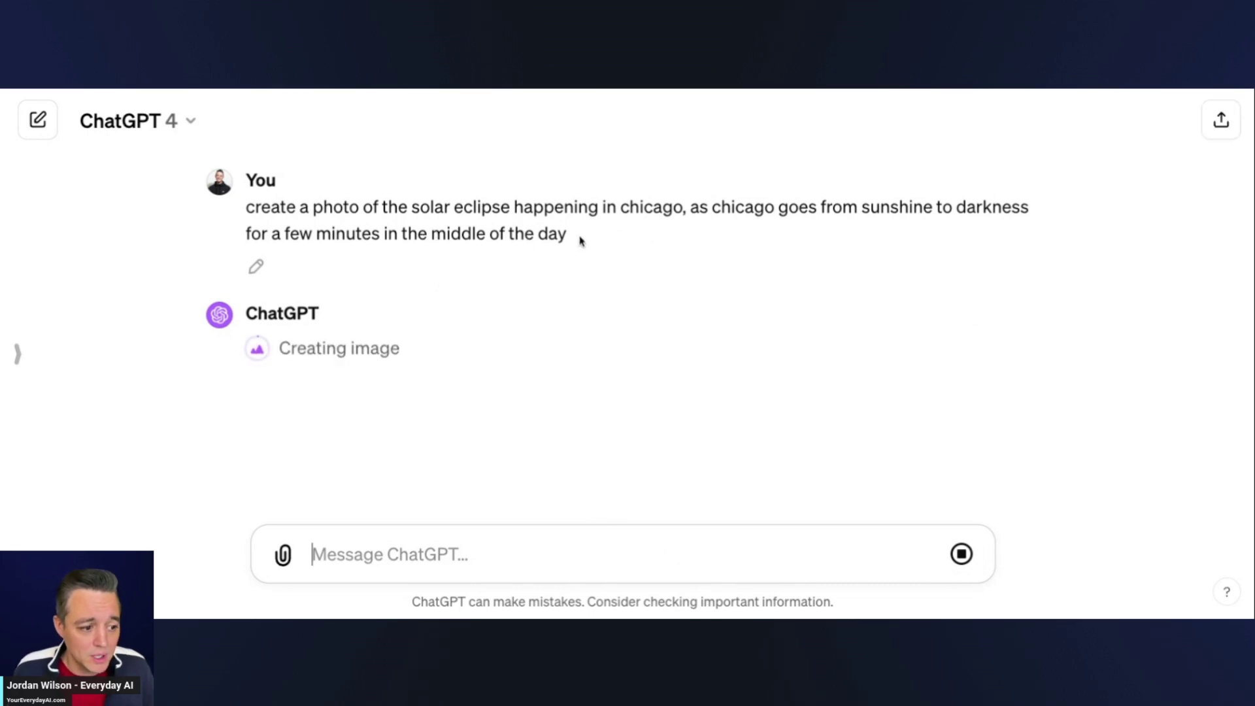
# Review the generated eclipse-over-Chicago-skyline image and its twilight caption against the prompt
pyautogui.moveTo(690, 207); pyautogui.dragTo(770, 235)
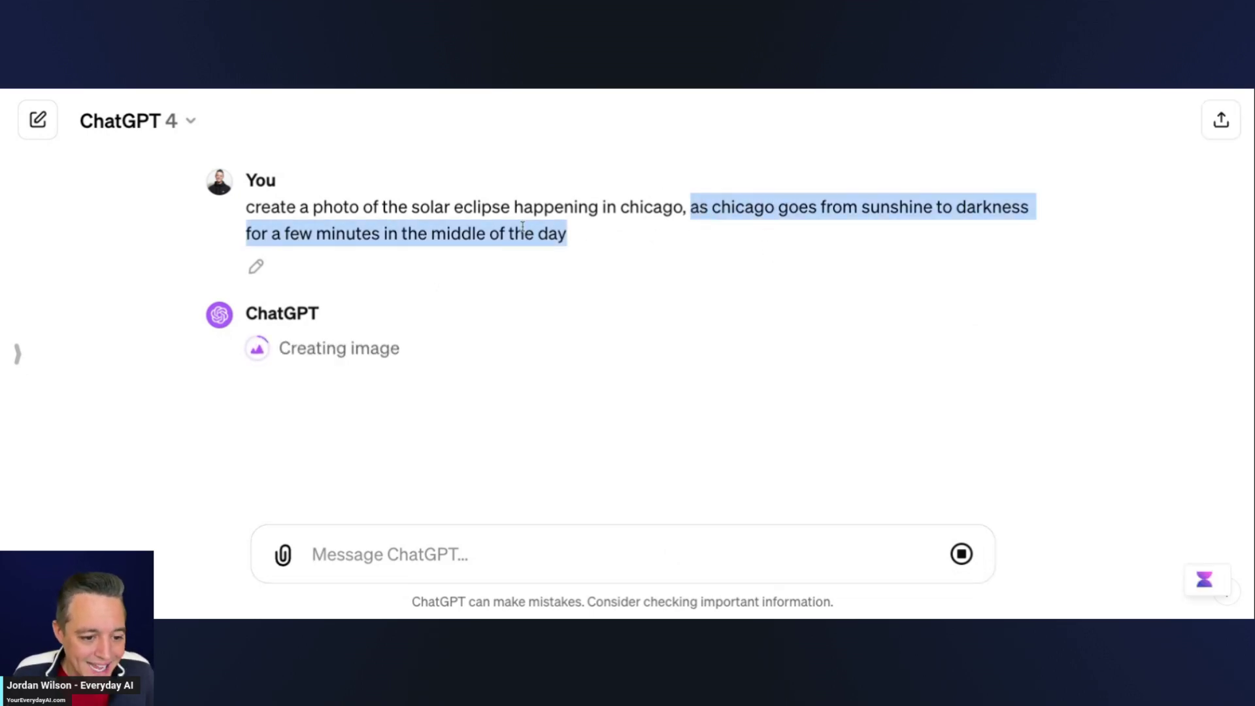
pyautogui.click(430, 233)
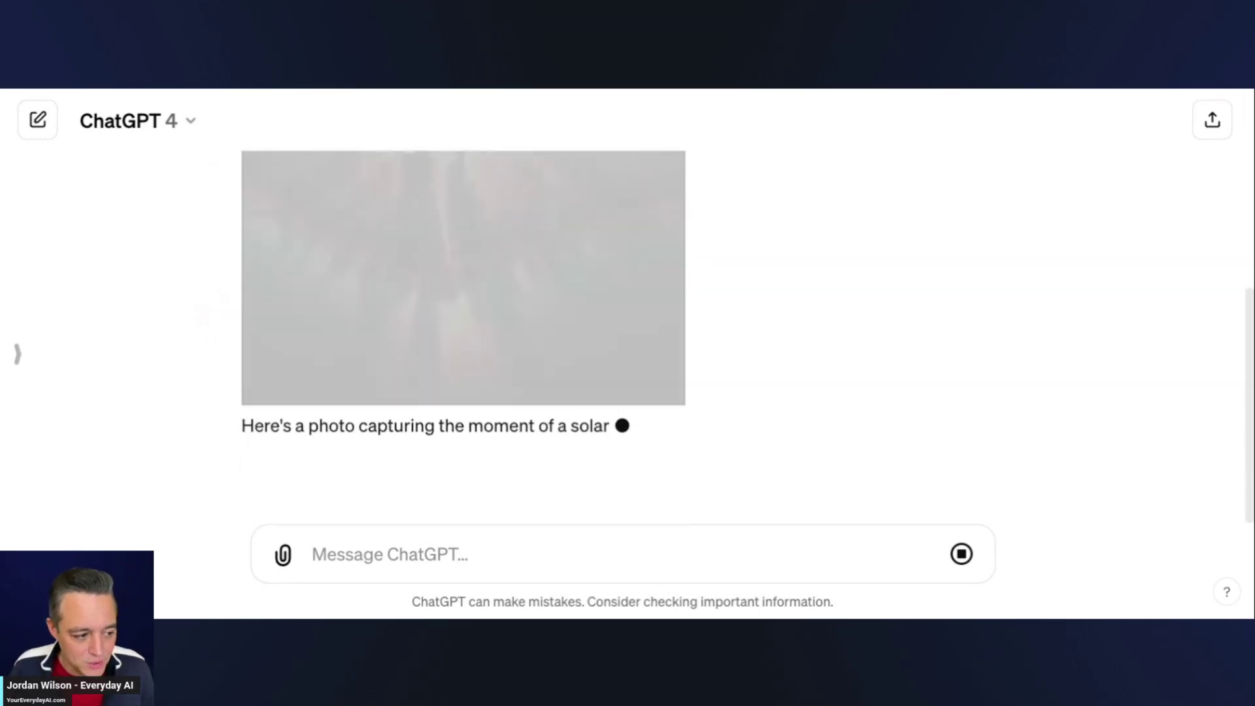
pyautogui.scroll(2, 818, 322)
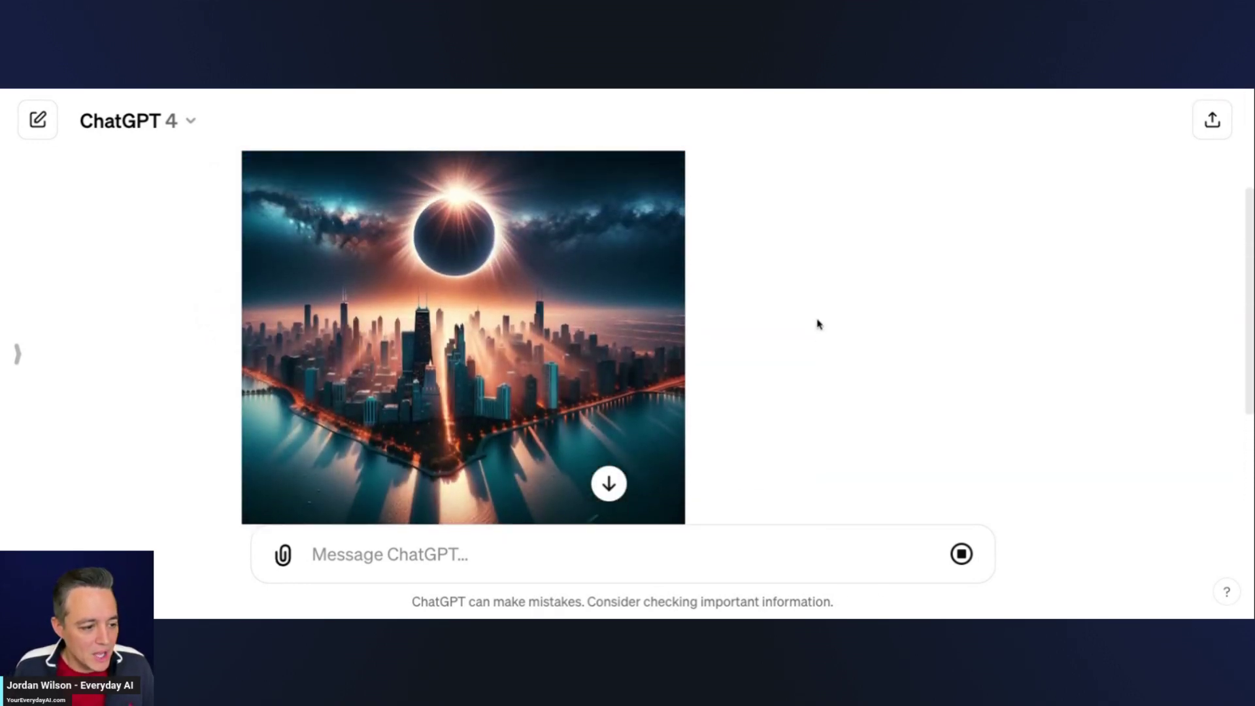
pyautogui.scroll(-2, 818, 324)
pyautogui.scroll(1, 817, 325)
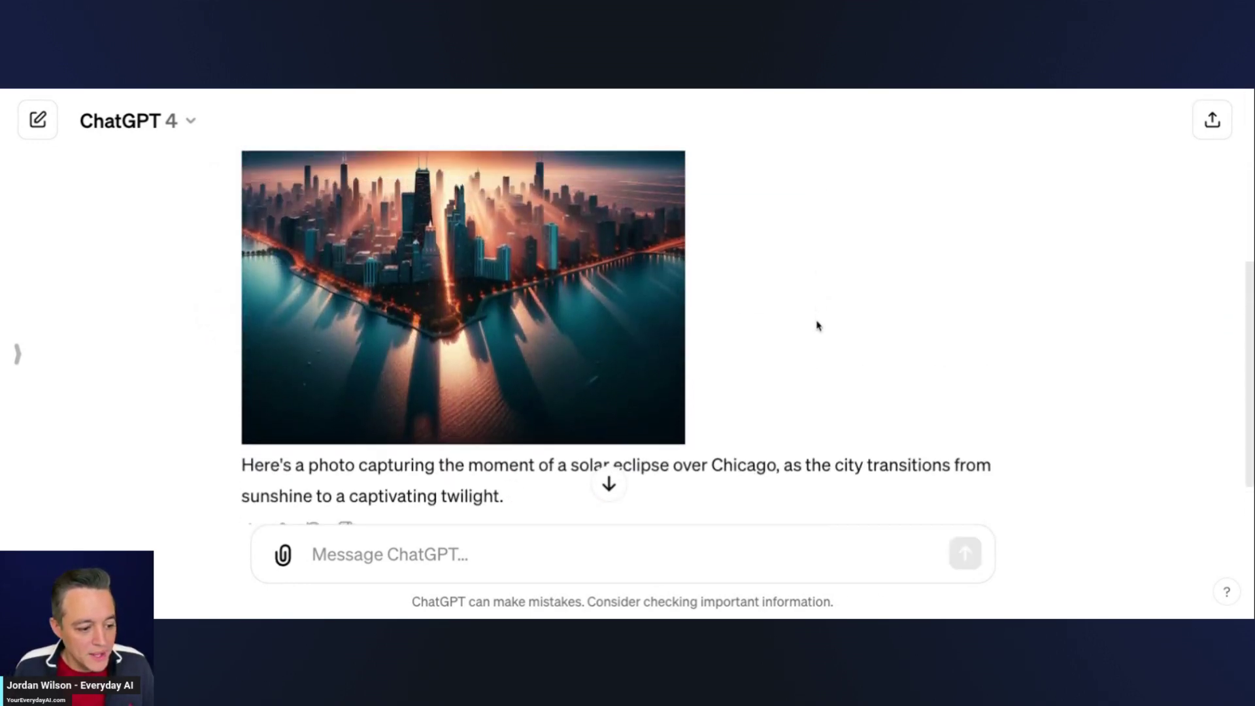
pyautogui.scroll(1, 817, 325)
pyautogui.scroll(1, 817, 325)
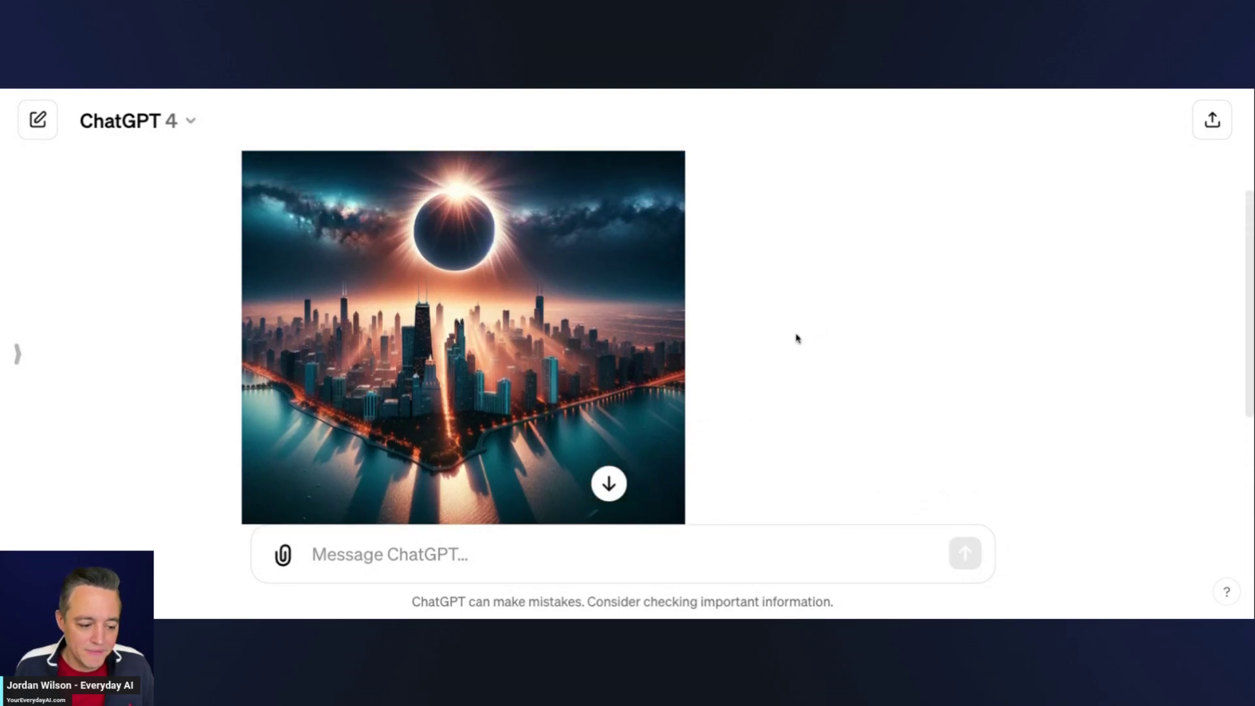
pyautogui.scroll(-2, 796, 338)
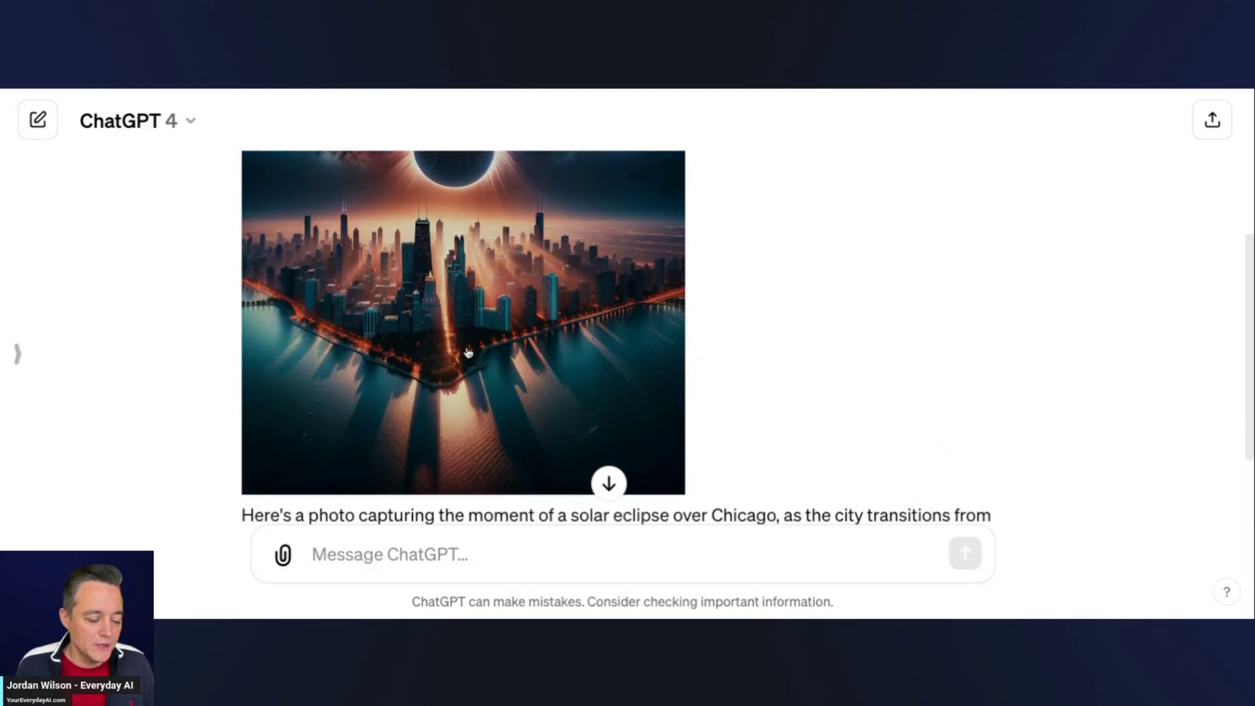
# Read and select the image's full generation prompt, then reopen the eclipse image enlarged
pyautogui.click(468, 353)
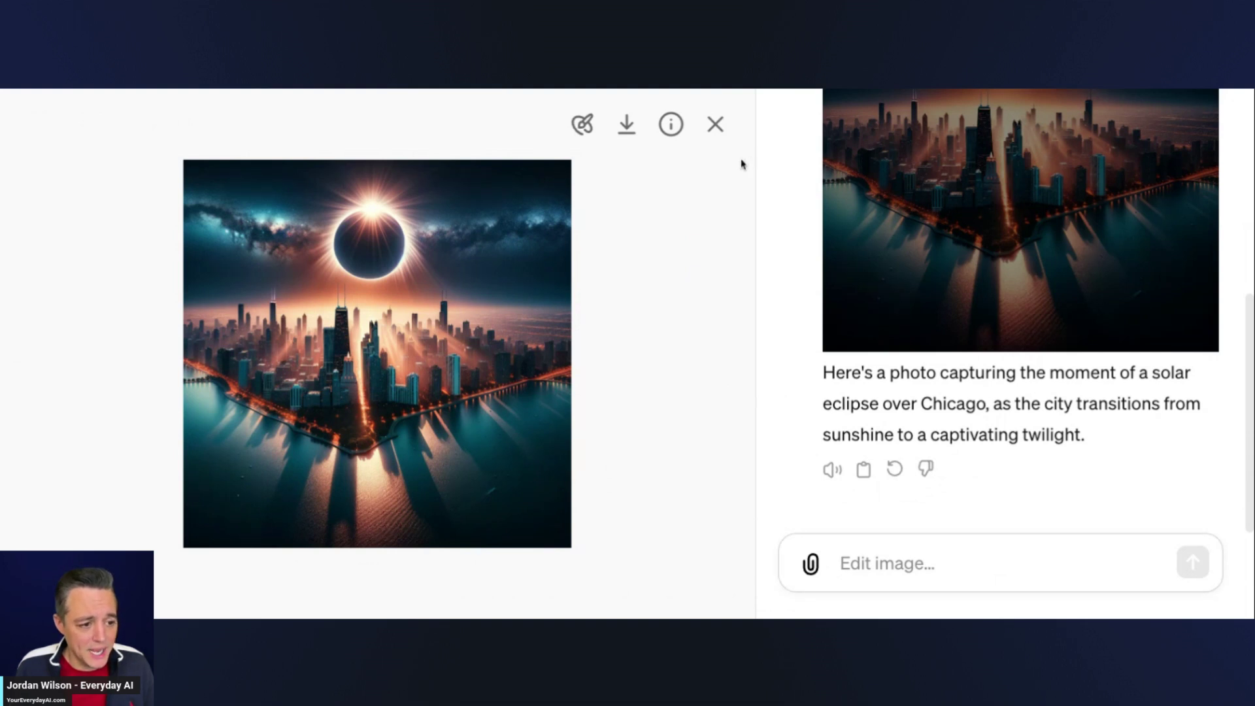
pyautogui.click(672, 130)
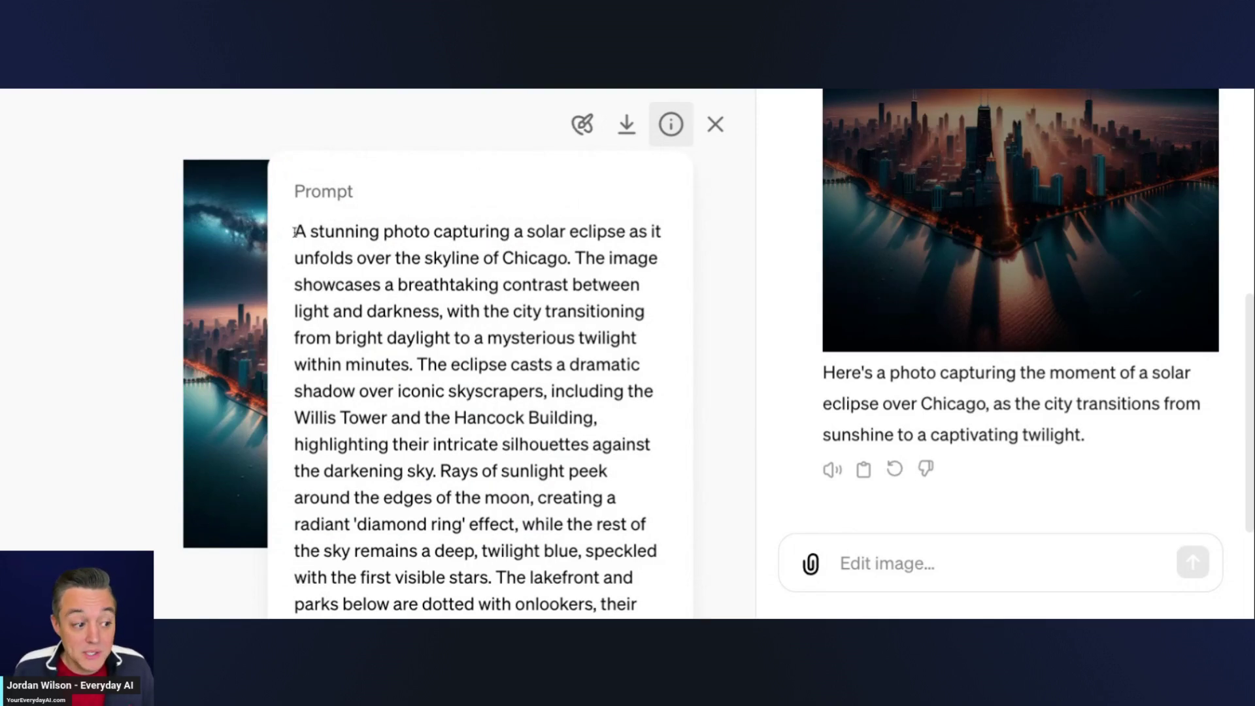
pyautogui.moveTo(296, 231); pyautogui.dragTo(639, 584)
pyautogui.click(715, 124)
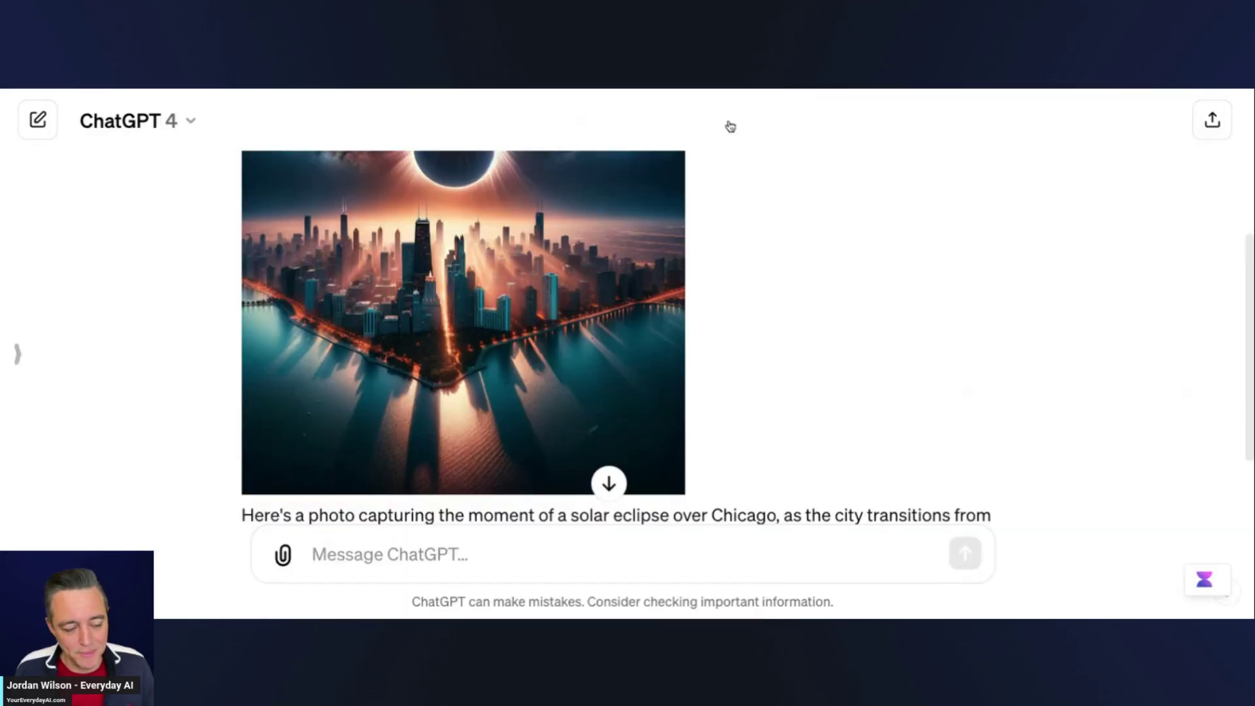
pyautogui.click(466, 216)
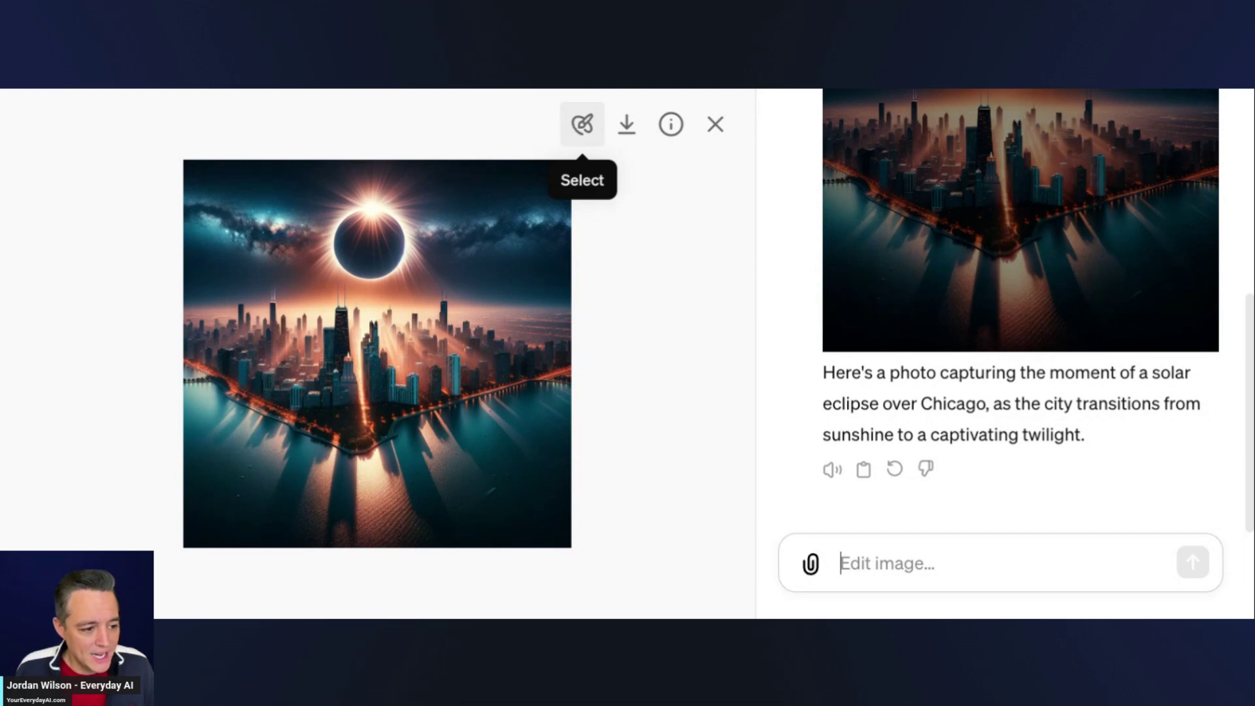
# With a smaller brush, mark the towers either side of the eclipse and request 'remove these buildings'
pyautogui.click(582, 124)
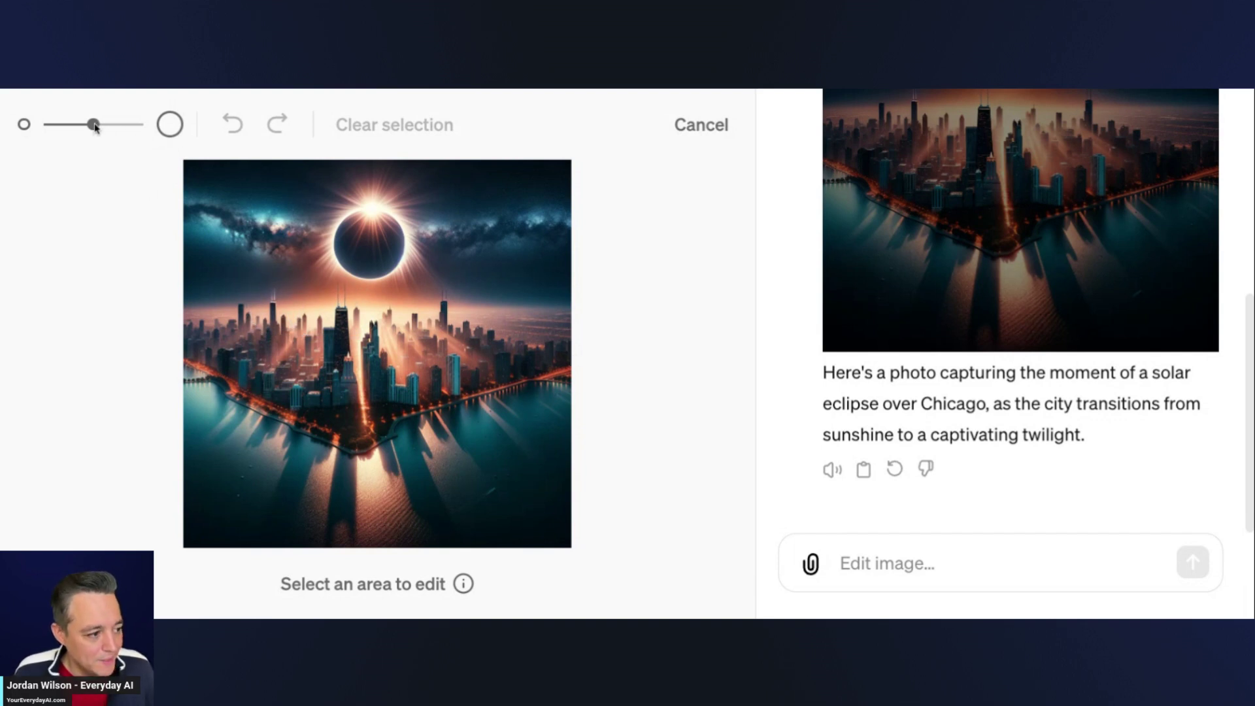
pyautogui.moveTo(95, 125); pyautogui.dragTo(68, 128)
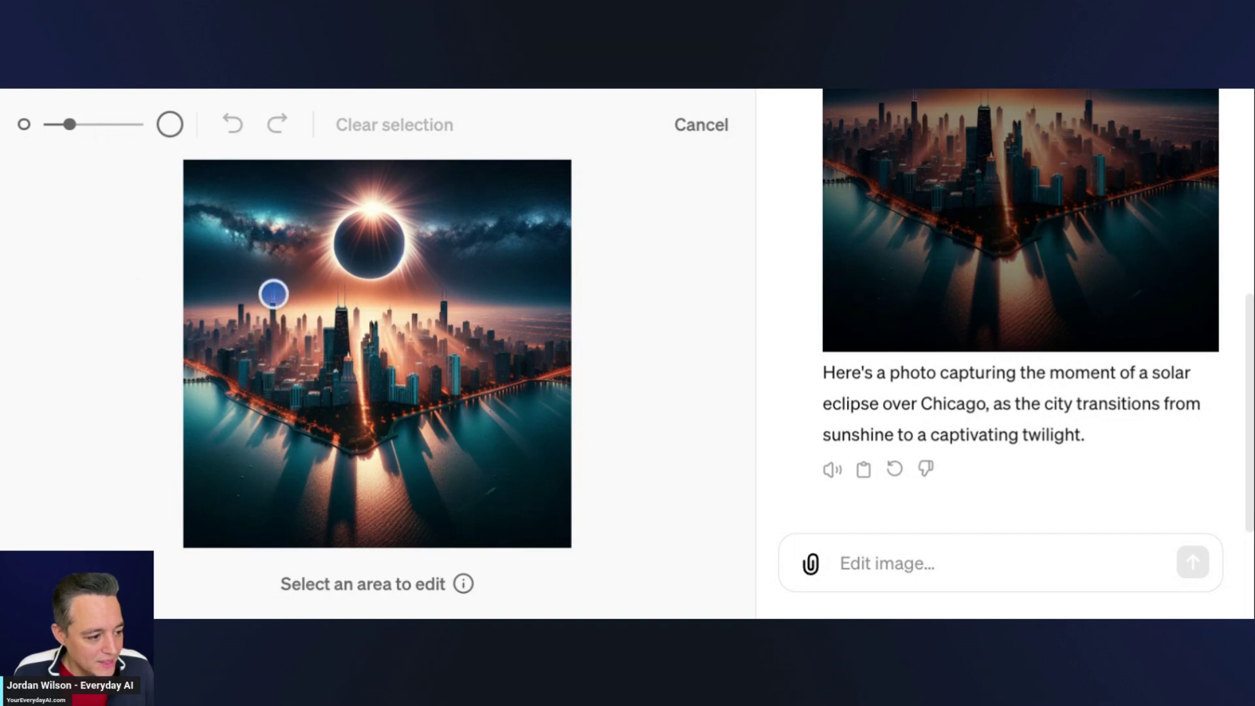
pyautogui.moveTo(273, 294)
pyautogui.mouseDown()
pyautogui.moveTo(268, 308)
pyautogui.moveTo(275, 293)
pyautogui.mouseUp()
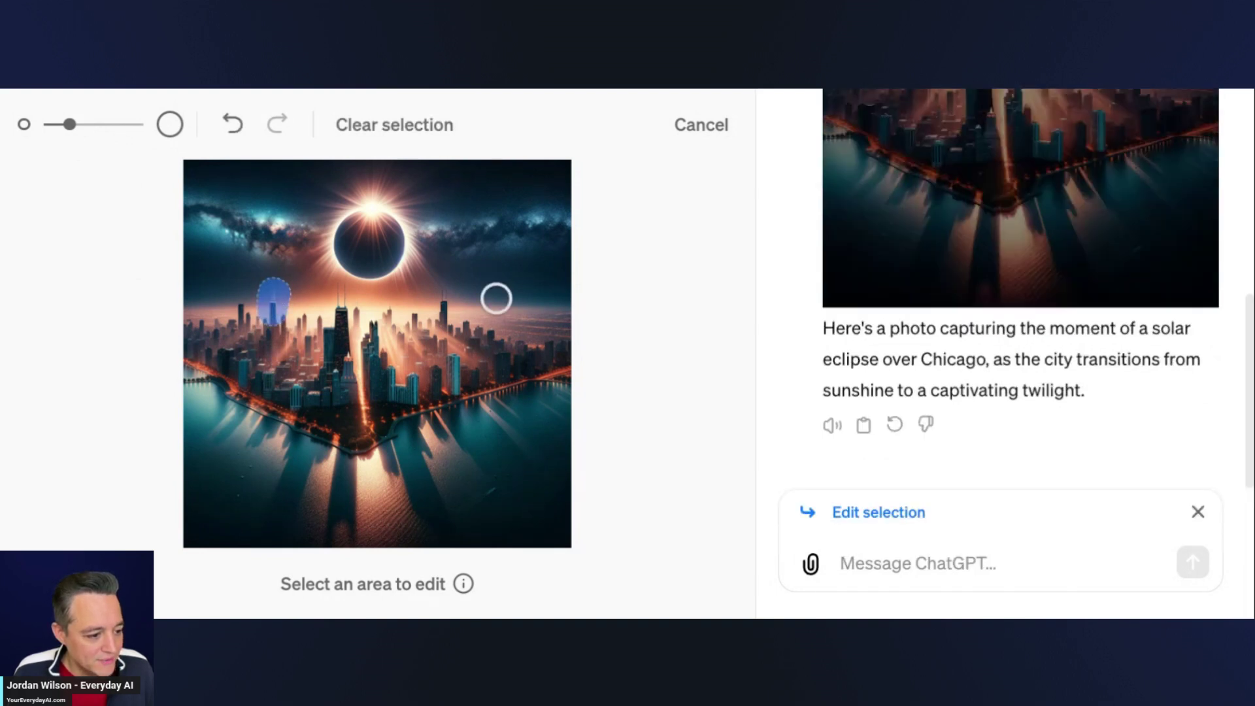
pyautogui.moveTo(441, 292); pyautogui.dragTo(444, 314)
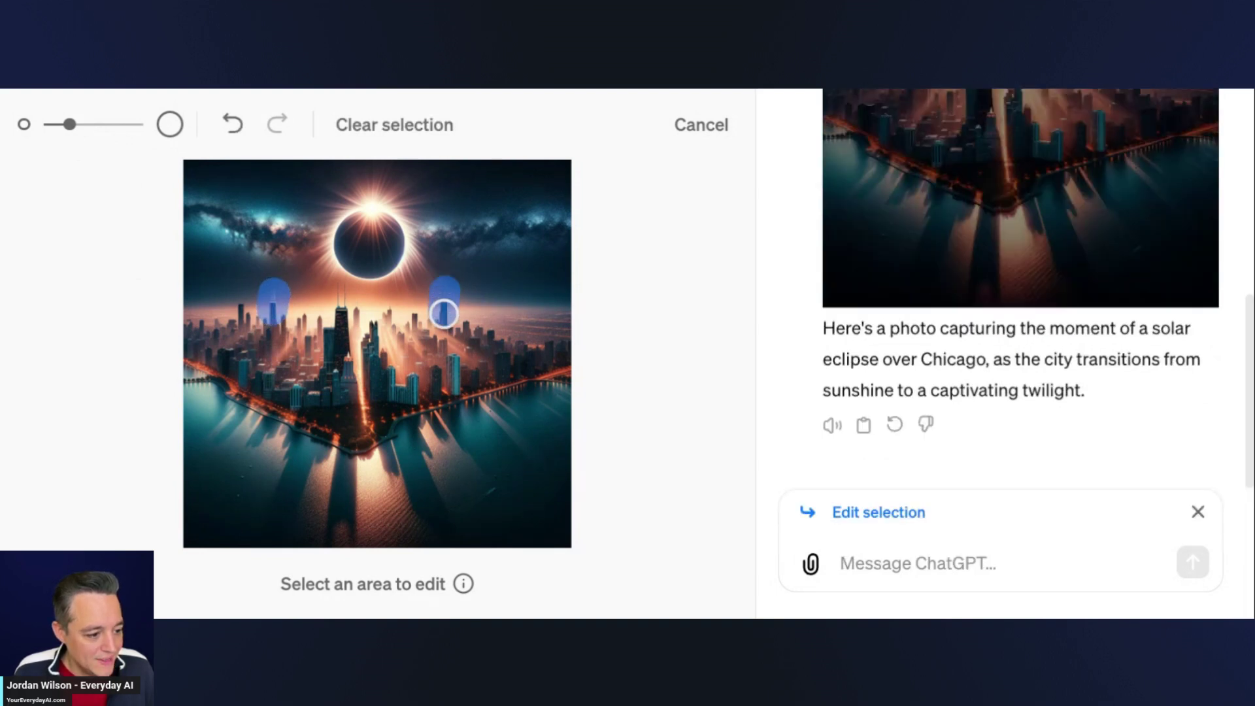
pyautogui.click(985, 566)
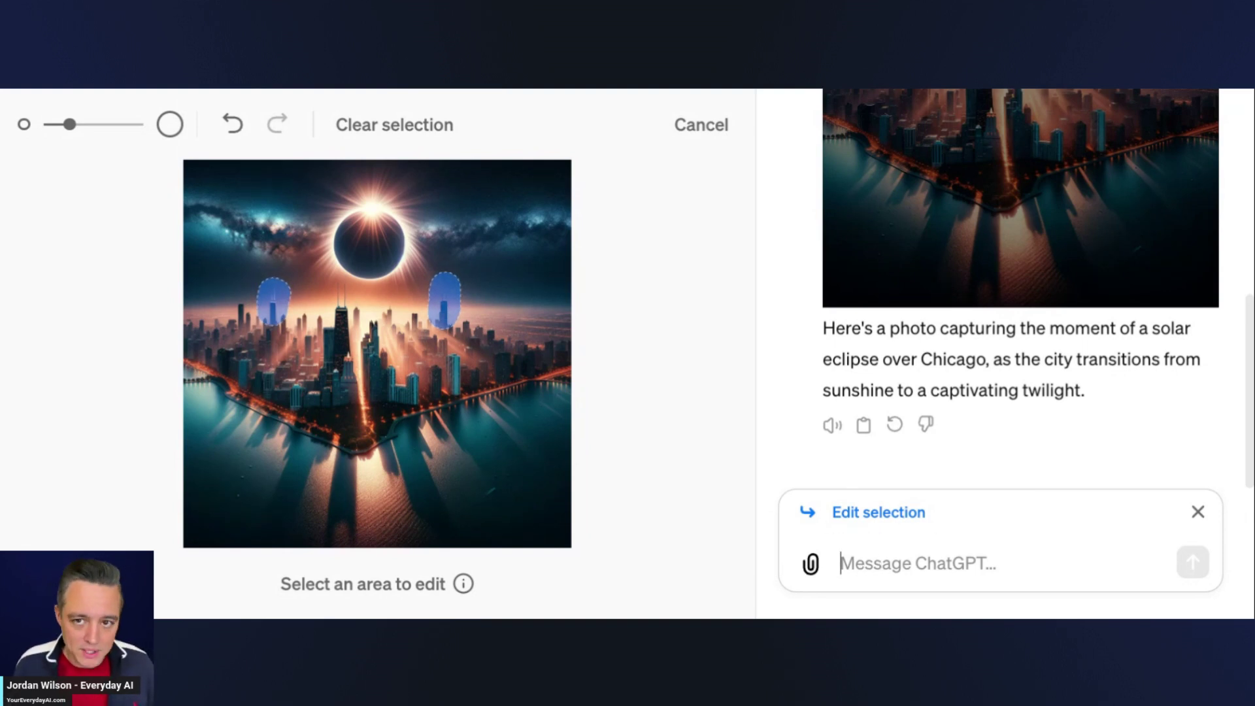
pyautogui.write('remove these')
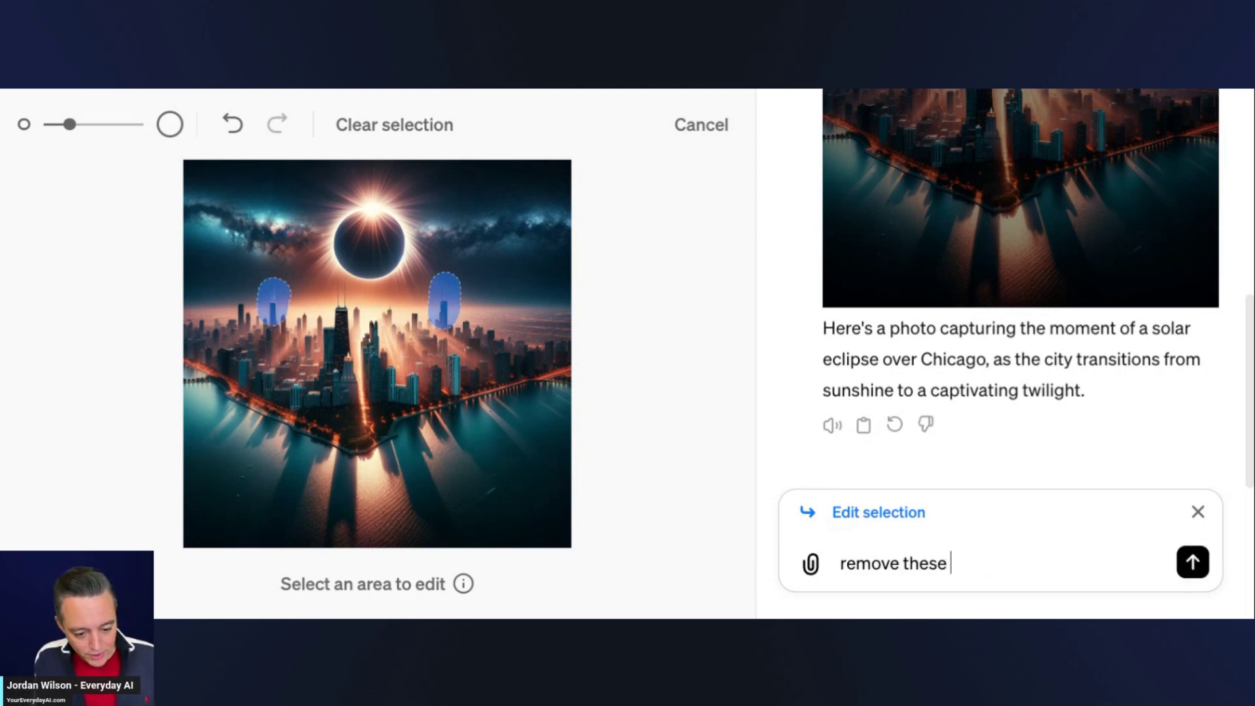
pyautogui.write(' buildings')
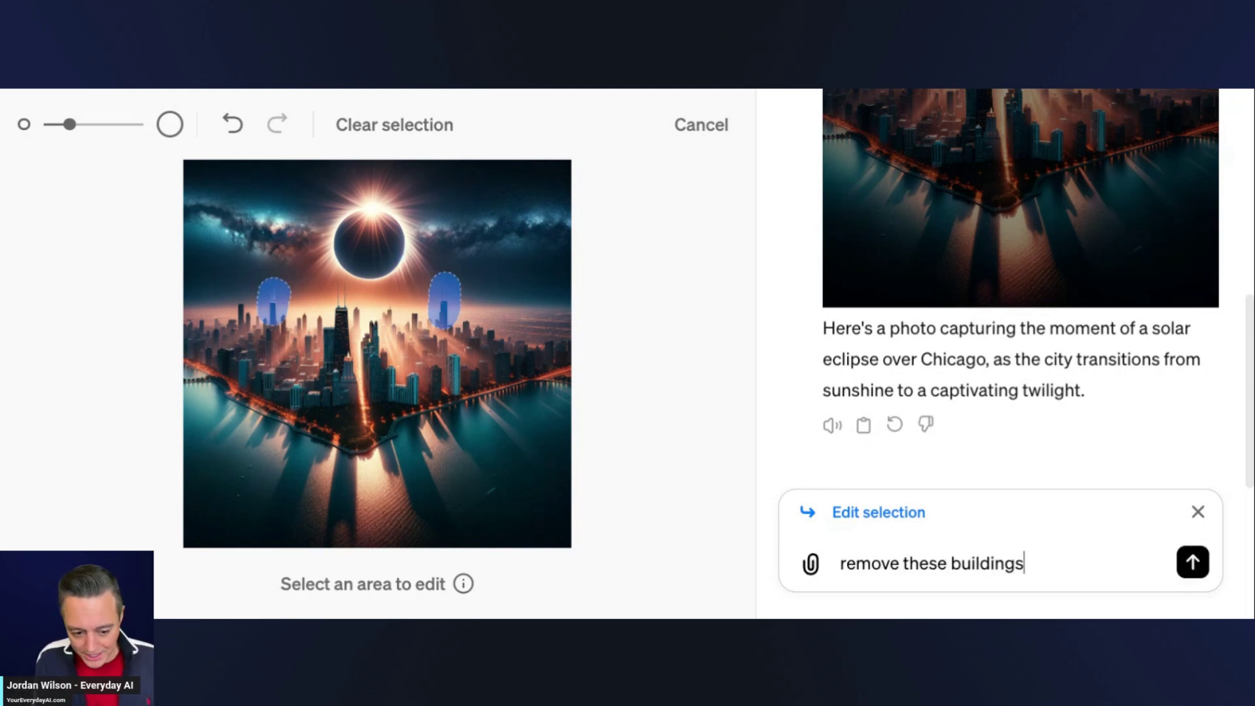
pyautogui.press('Return')
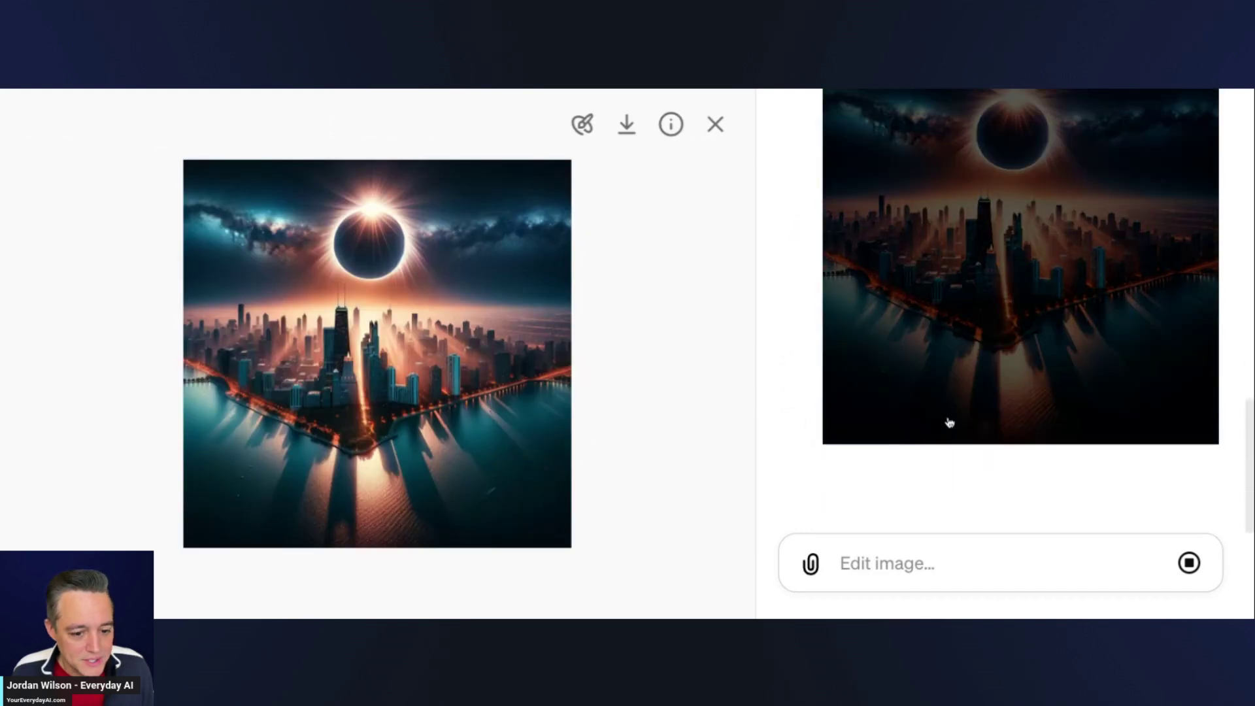
# Scroll through the chat comparing the skyline-removed eclipse image with the original
pyautogui.scroll(6, 947, 420)
pyautogui.scroll(5, 1050, 248)
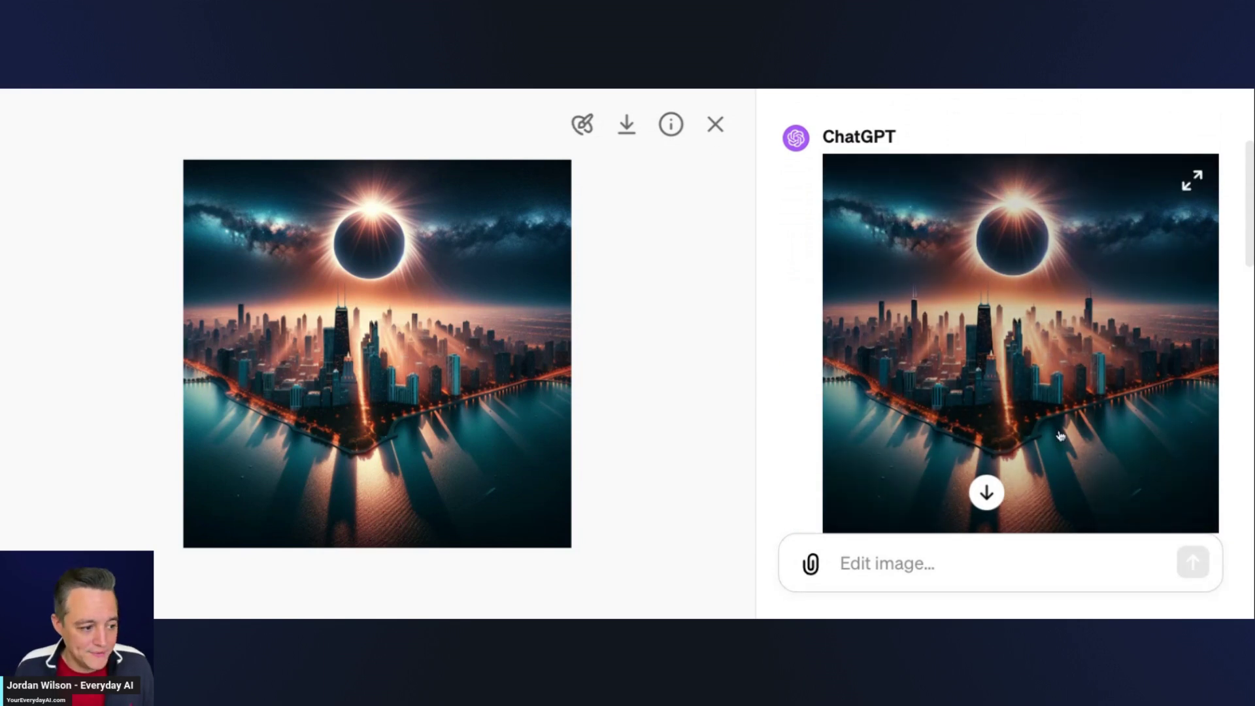
pyautogui.scroll(-3, 990, 399)
pyautogui.scroll(4, 991, 396)
pyautogui.scroll(-1, 992, 397)
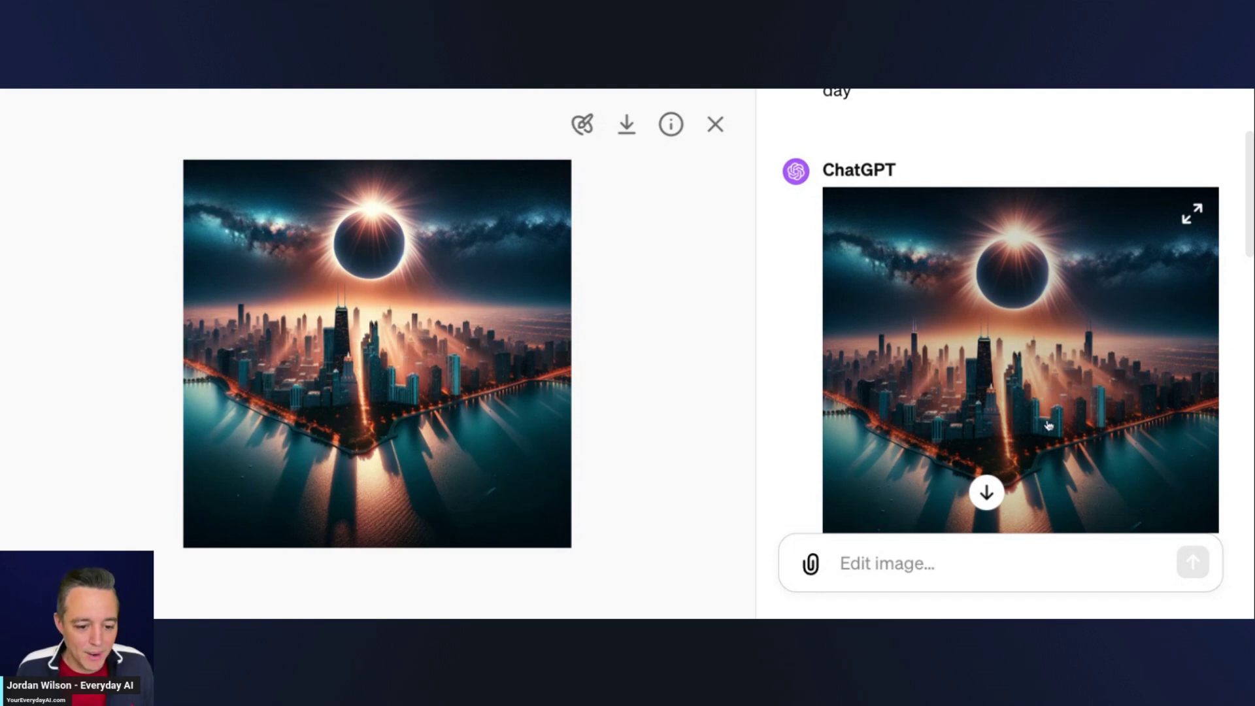
pyautogui.scroll(-10, 1047, 439)
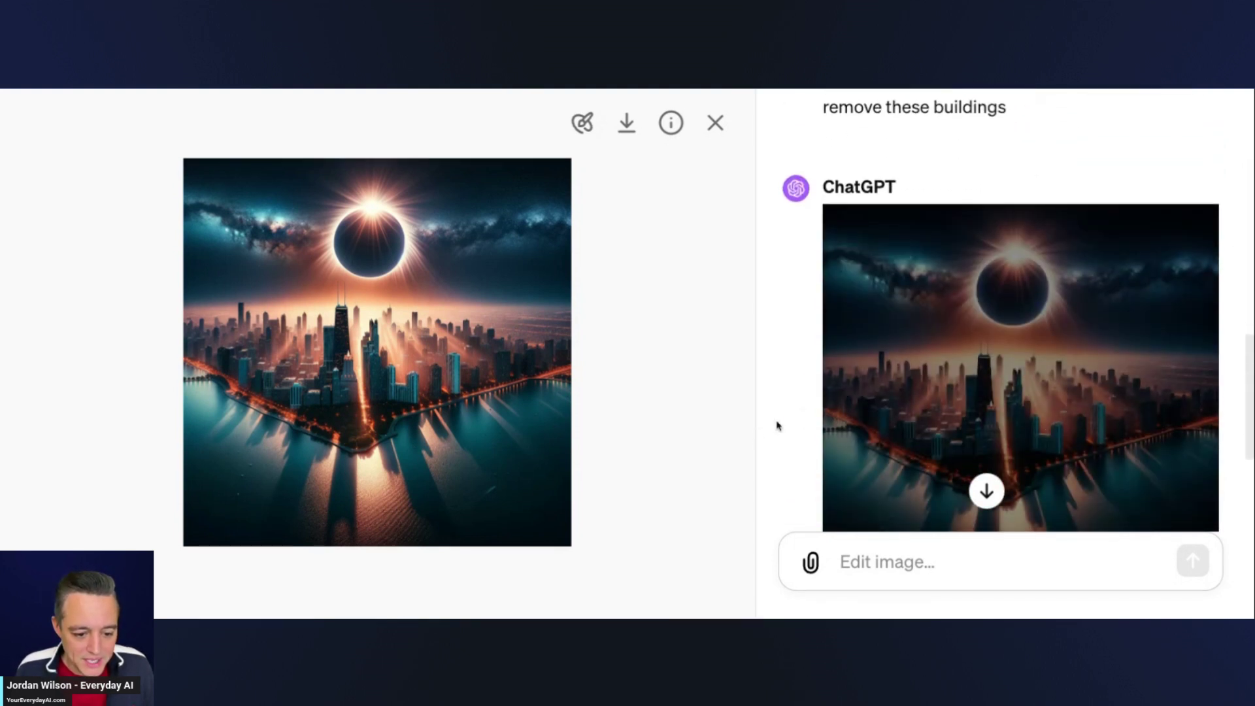
pyautogui.scroll(-2, 775, 423)
pyautogui.scroll(1, 1051, 337)
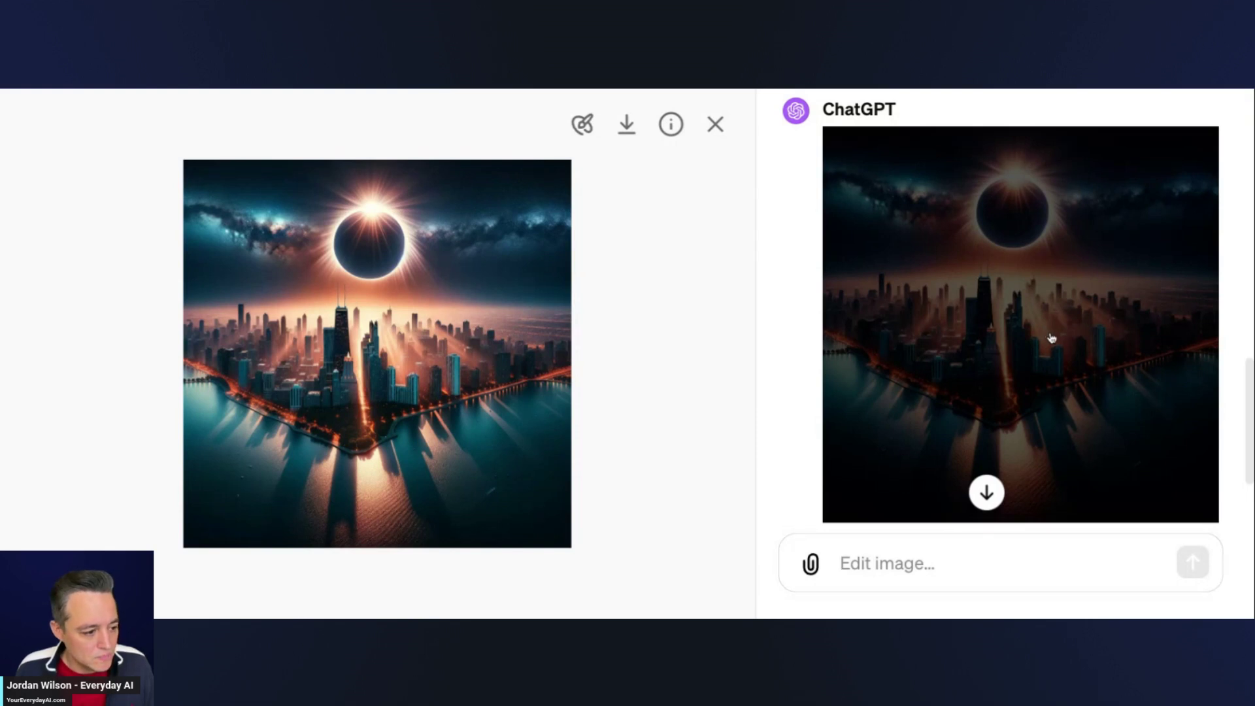
pyautogui.scroll(-3, 1037, 361)
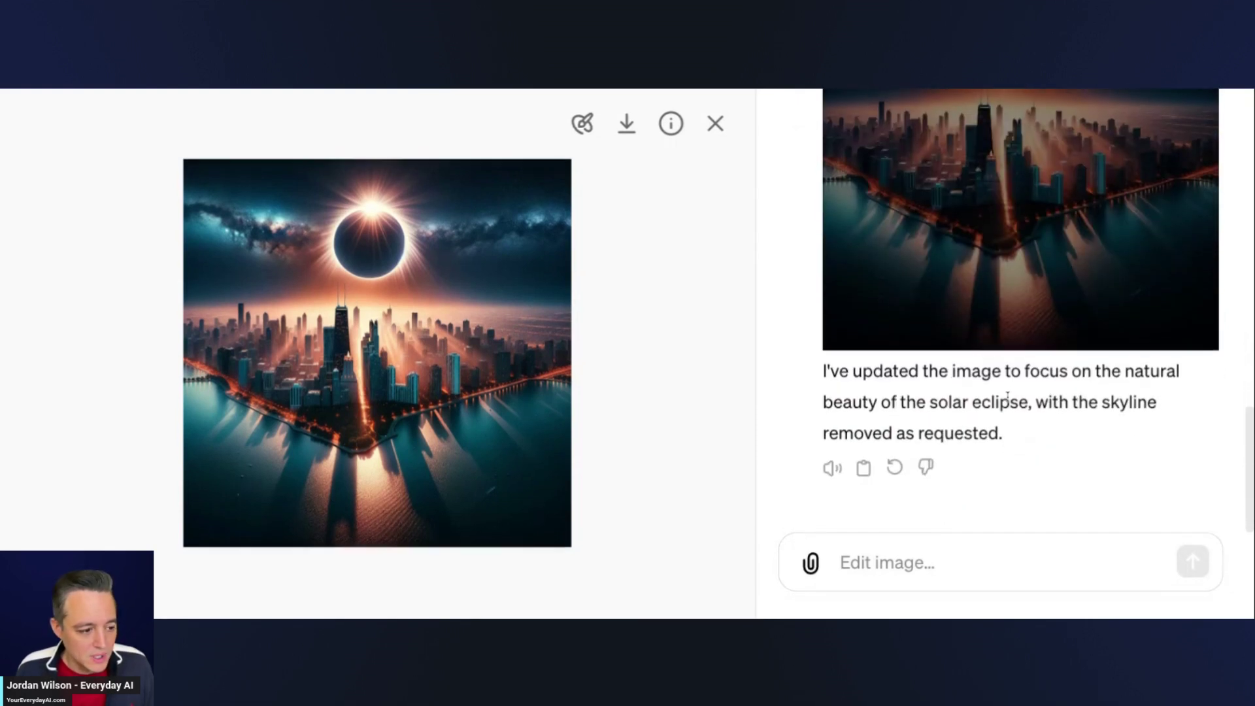
# Brush over the lake water and ask for it lighter, with more sunshine and a brighter blue
pyautogui.click(581, 134)
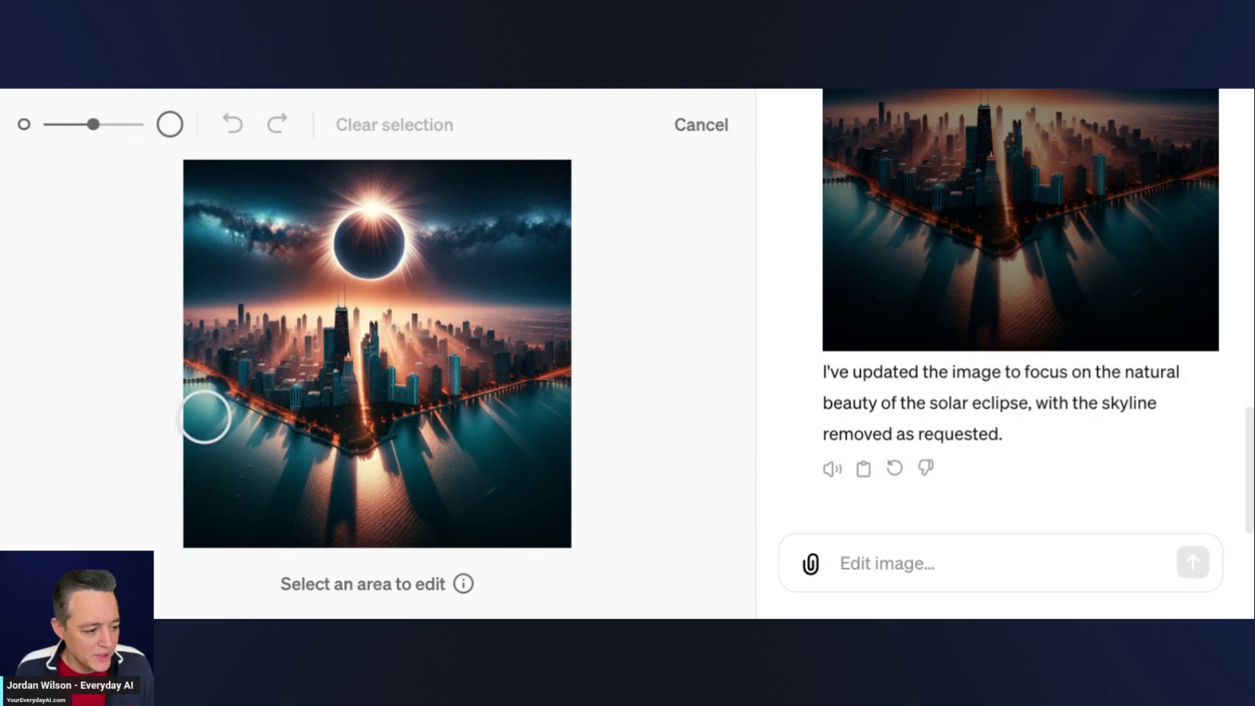
pyautogui.moveTo(205, 420)
pyautogui.mouseDown()
pyautogui.moveTo(311, 468)
pyautogui.moveTo(387, 477)
pyautogui.moveTo(418, 440)
pyautogui.moveTo(544, 406)
pyautogui.moveTo(552, 516)
pyautogui.moveTo(530, 451)
pyautogui.moveTo(501, 512)
pyautogui.moveTo(510, 497)
pyautogui.moveTo(510, 530)
pyautogui.moveTo(482, 448)
pyautogui.moveTo(465, 538)
pyautogui.moveTo(456, 463)
pyautogui.moveTo(406, 532)
pyautogui.moveTo(294, 513)
pyautogui.moveTo(412, 520)
pyautogui.moveTo(202, 529)
pyautogui.moveTo(281, 522)
pyautogui.moveTo(260, 501)
pyautogui.moveTo(204, 497)
pyautogui.moveTo(238, 487)
pyautogui.moveTo(194, 445)
pyautogui.mouseUp()
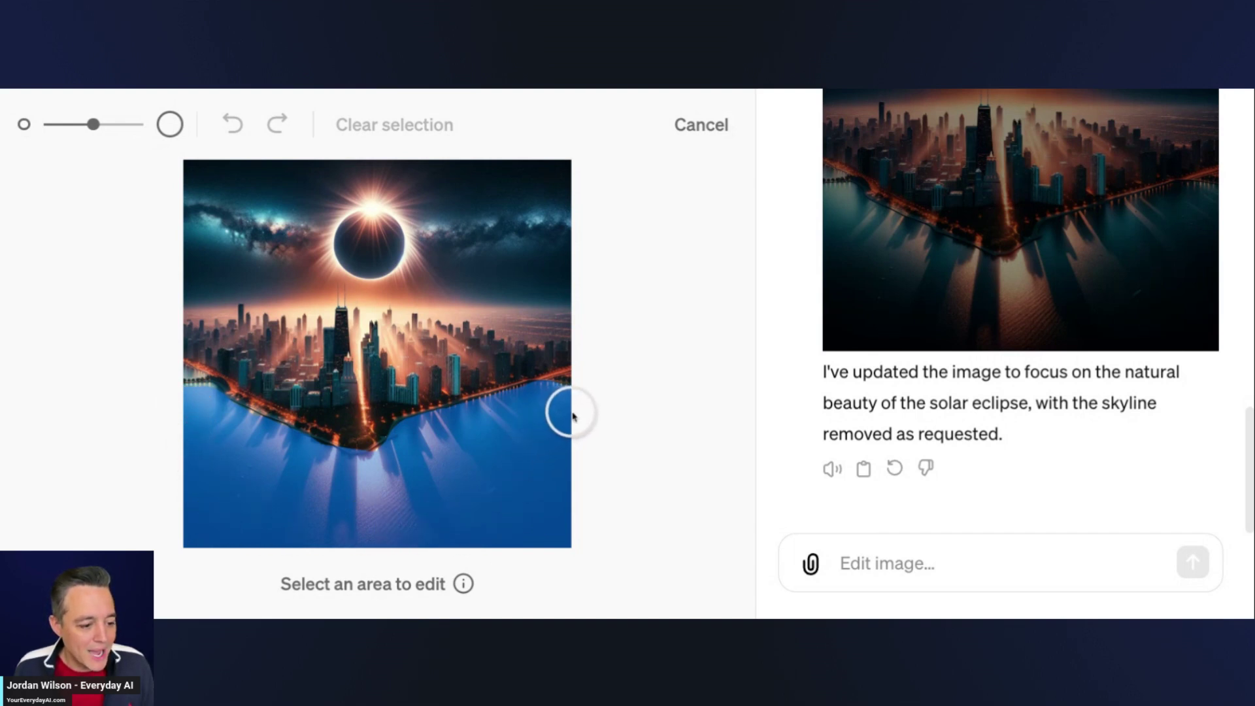
pyautogui.click(567, 412)
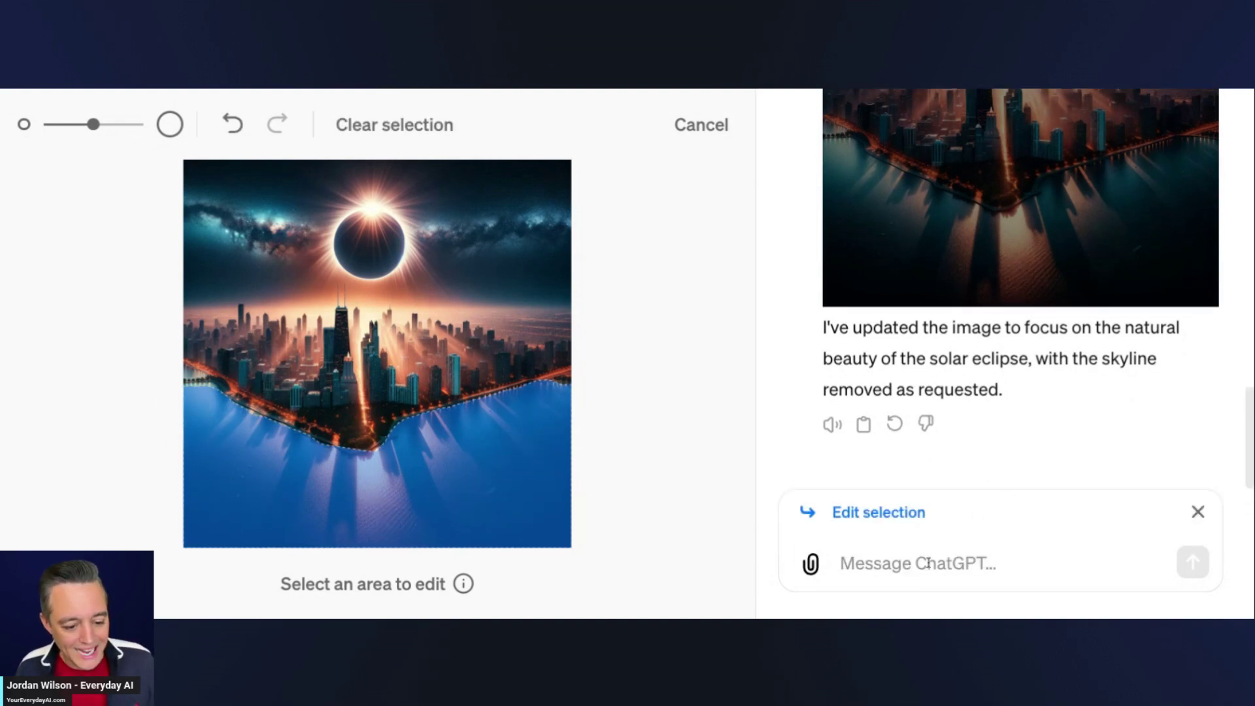
pyautogui.click(929, 562)
pyautogui.write('ma')
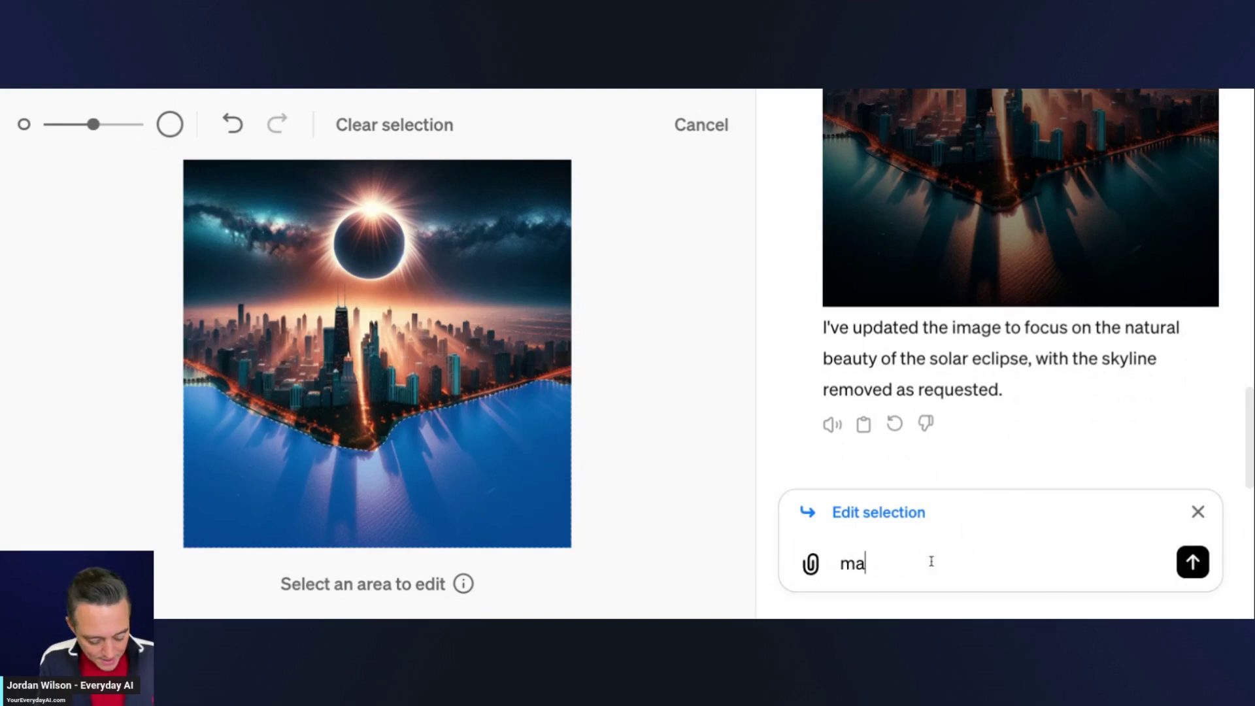
pyautogui.write('ke the water appear ')
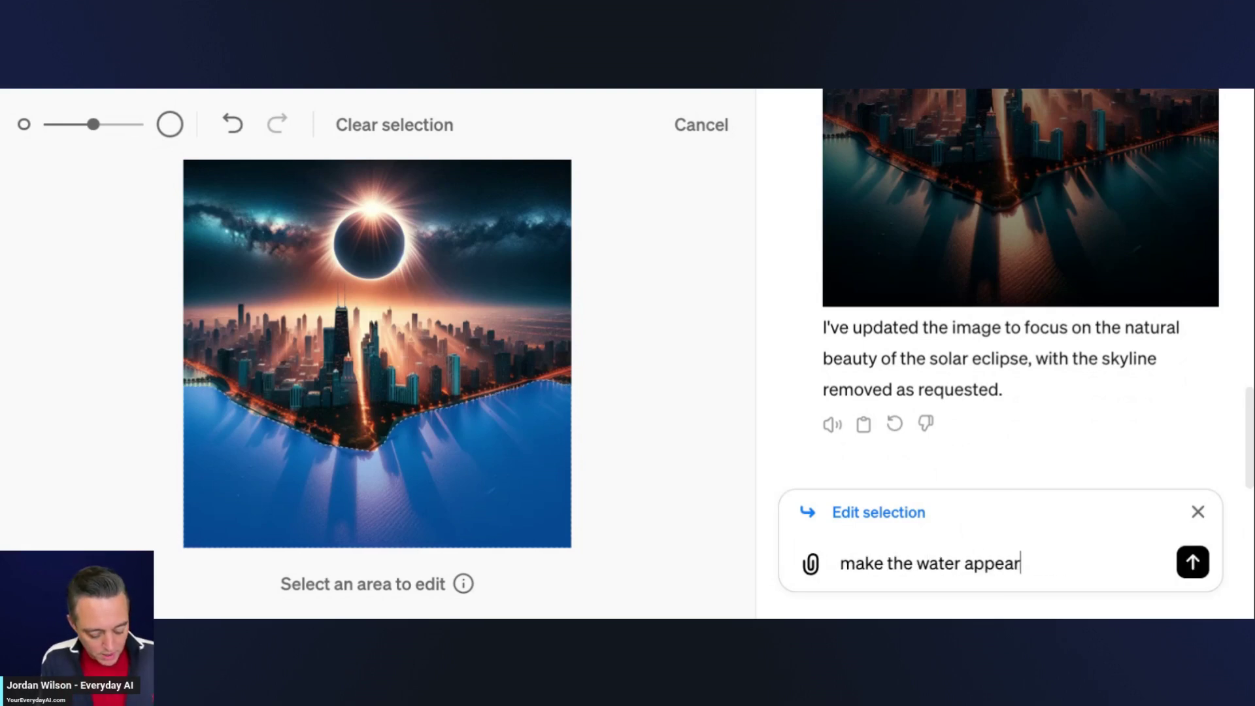
pyautogui.write('a bit ligh')
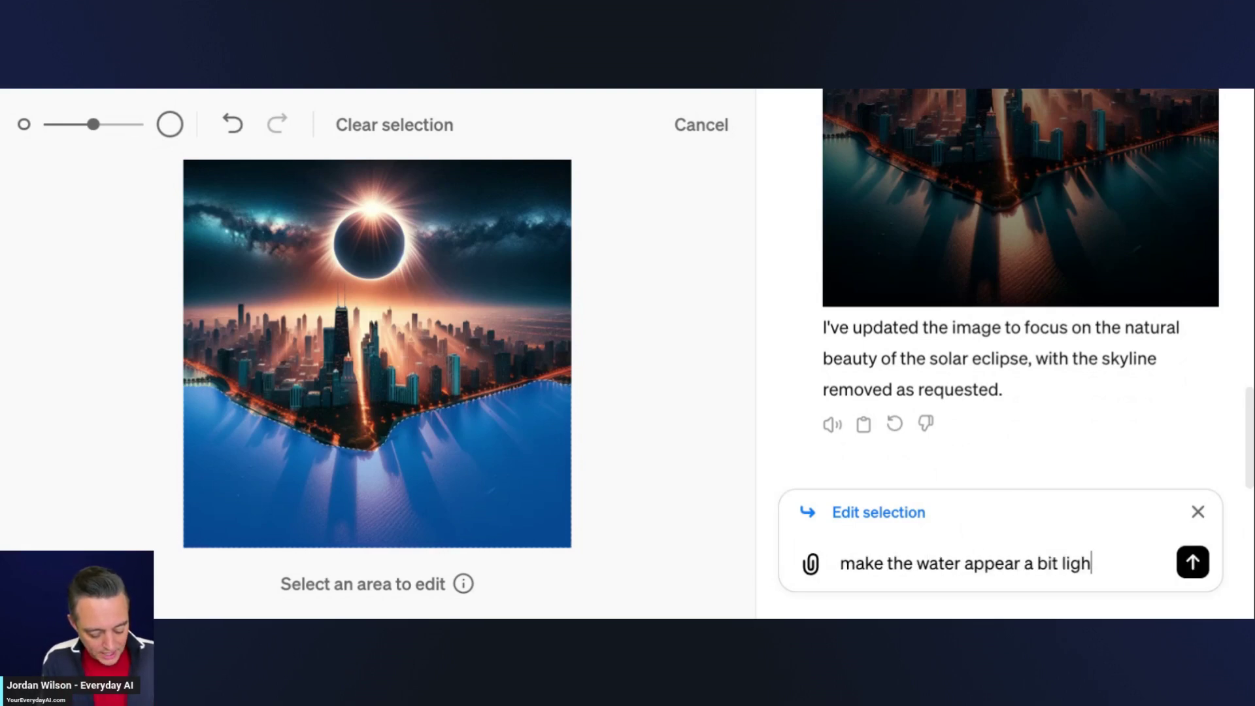
pyautogui.write('ter, with more sun')
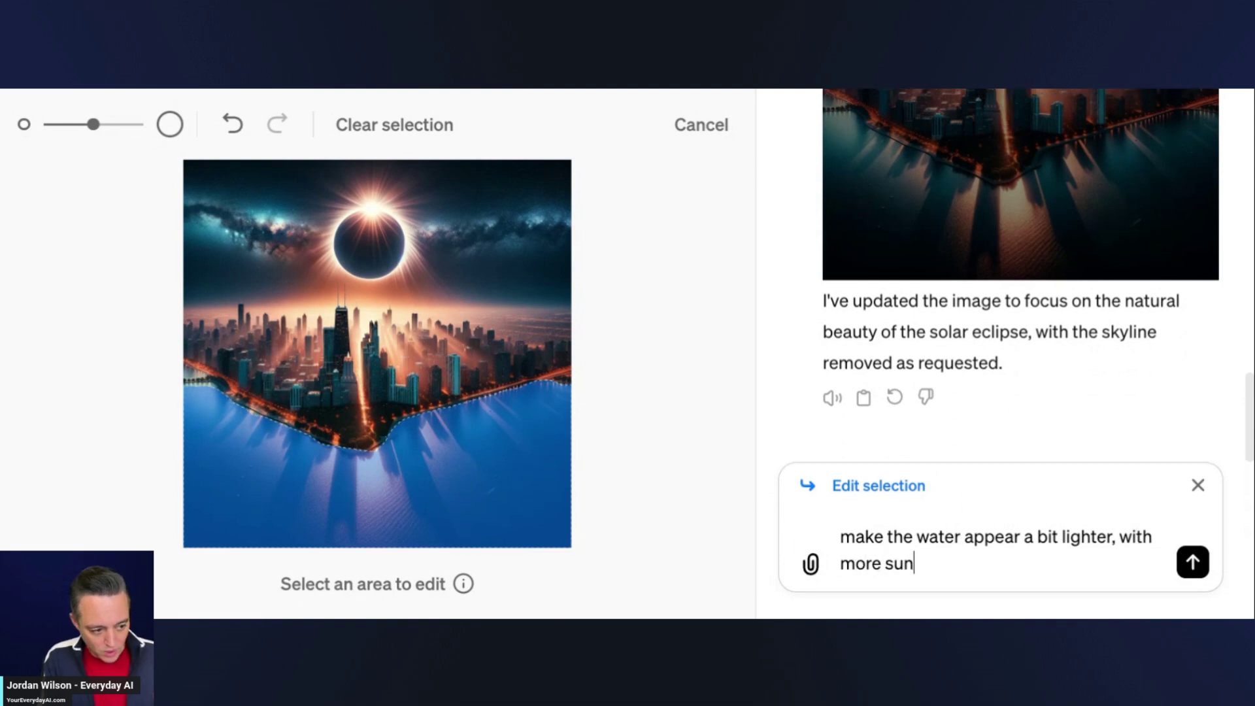
pyautogui.write('shine hittin')
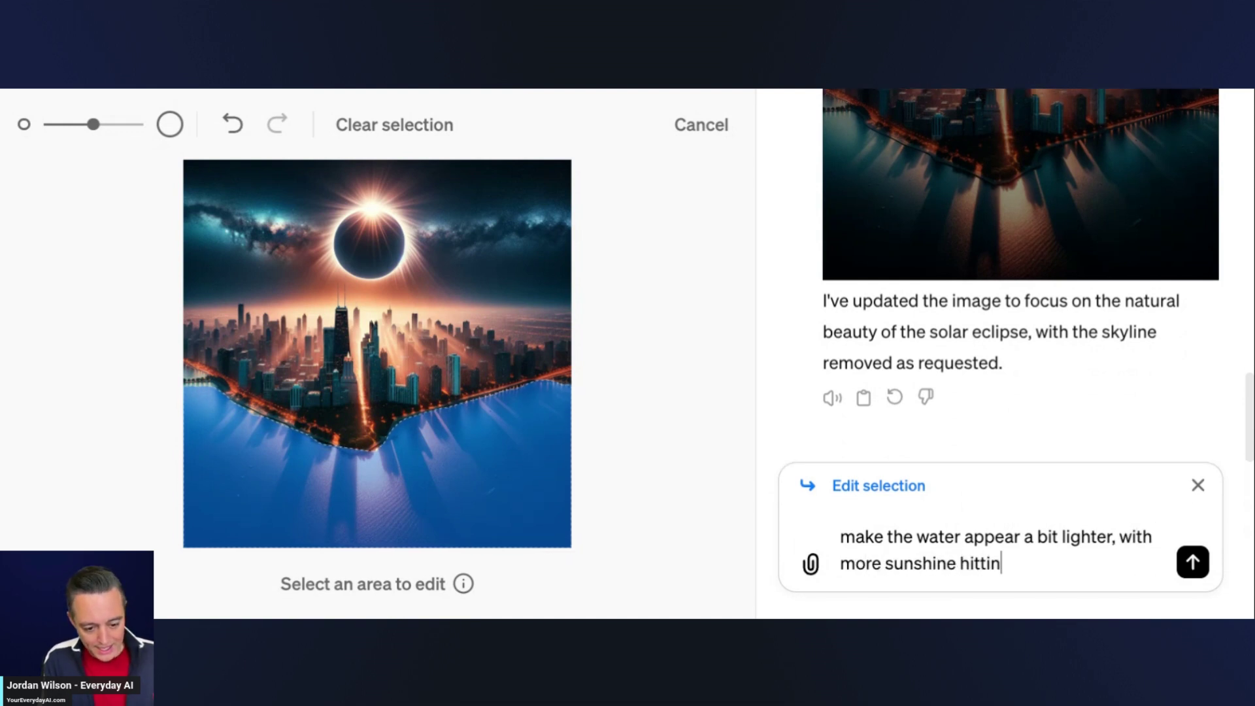
pyautogui.write('g it, and make the ')
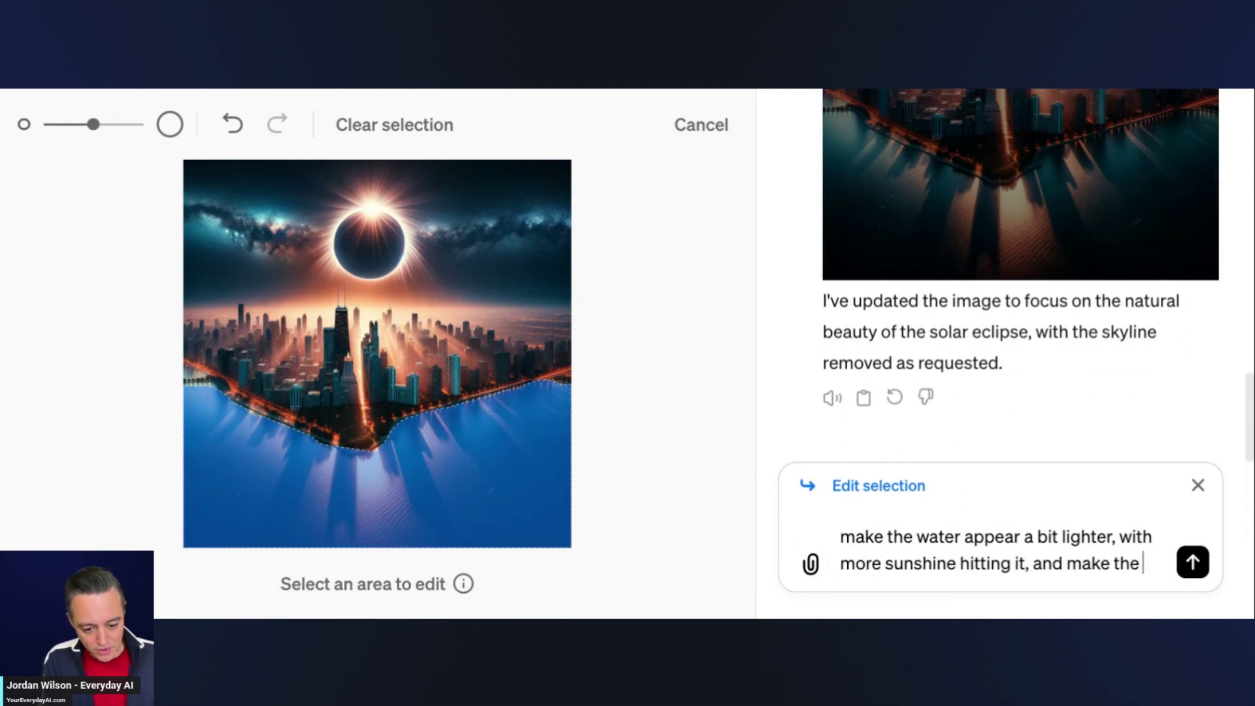
pyautogui.write('water a little ')
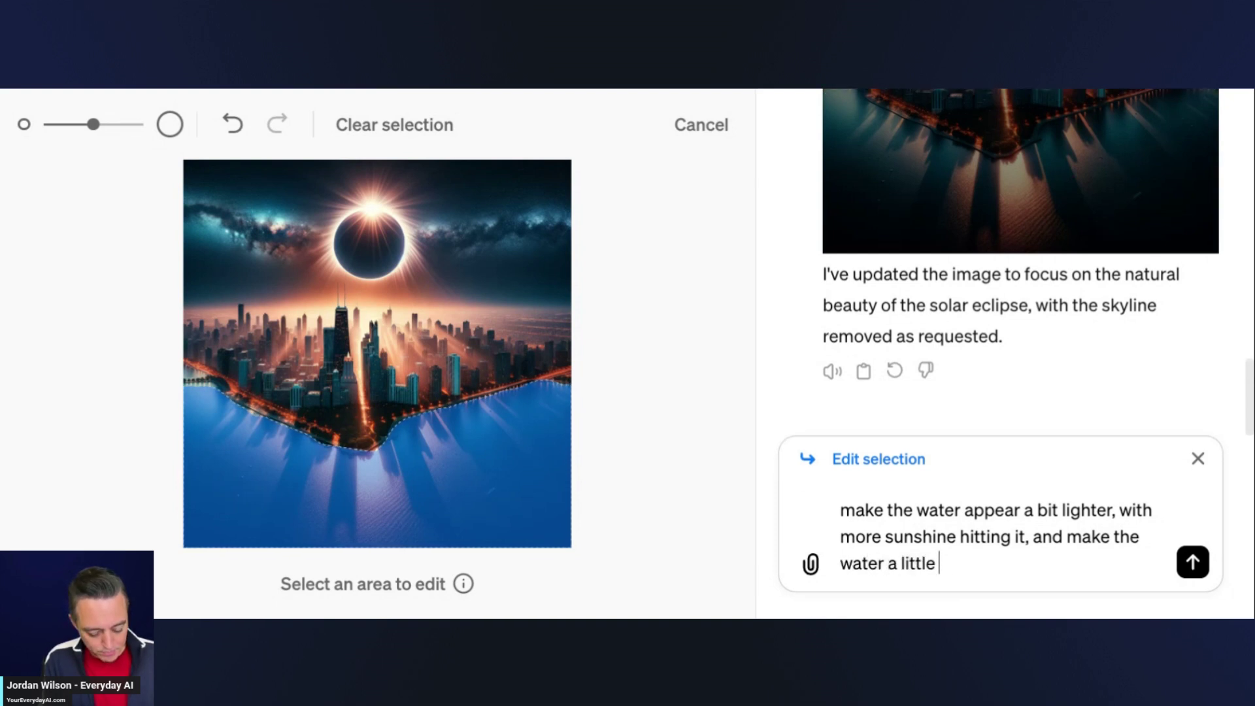
pyautogui.write('brighter blue in c')
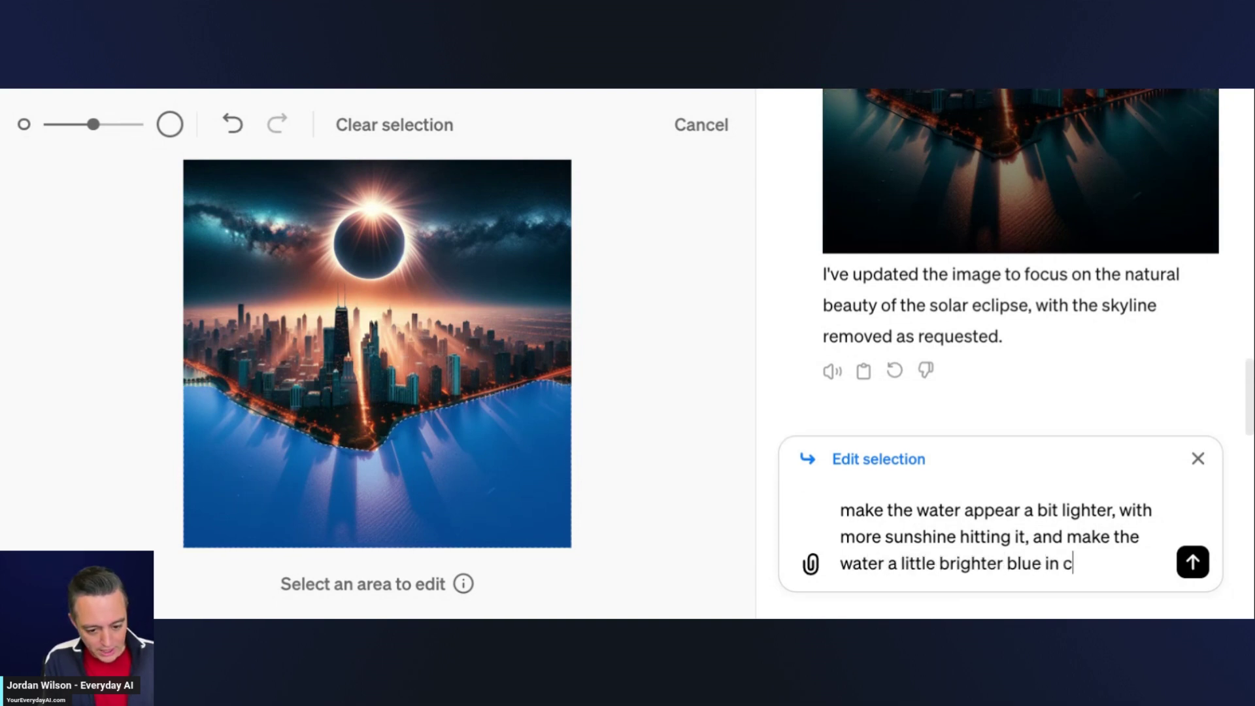
pyautogui.write('olor.')
pyautogui.press('Return')
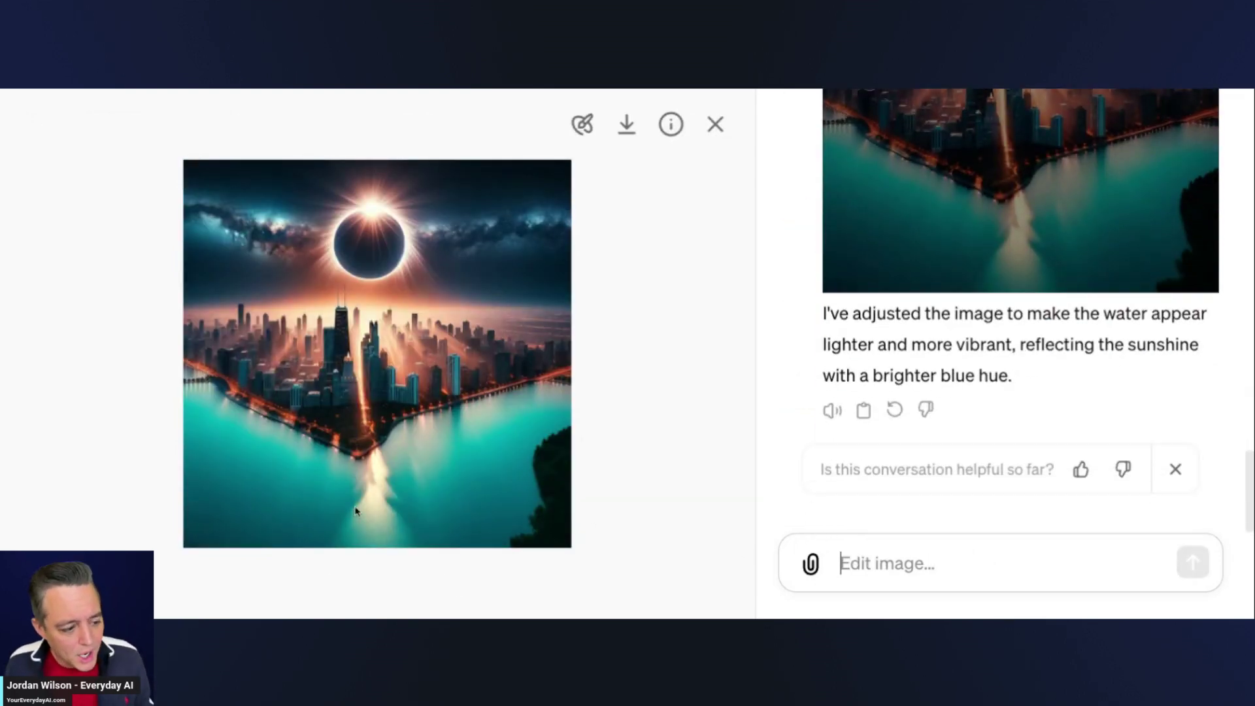
# Scroll up to review the turquoise-water image reply and the prompt behind it
pyautogui.scroll(3, 1072, 427)
pyautogui.scroll(5, 1027, 433)
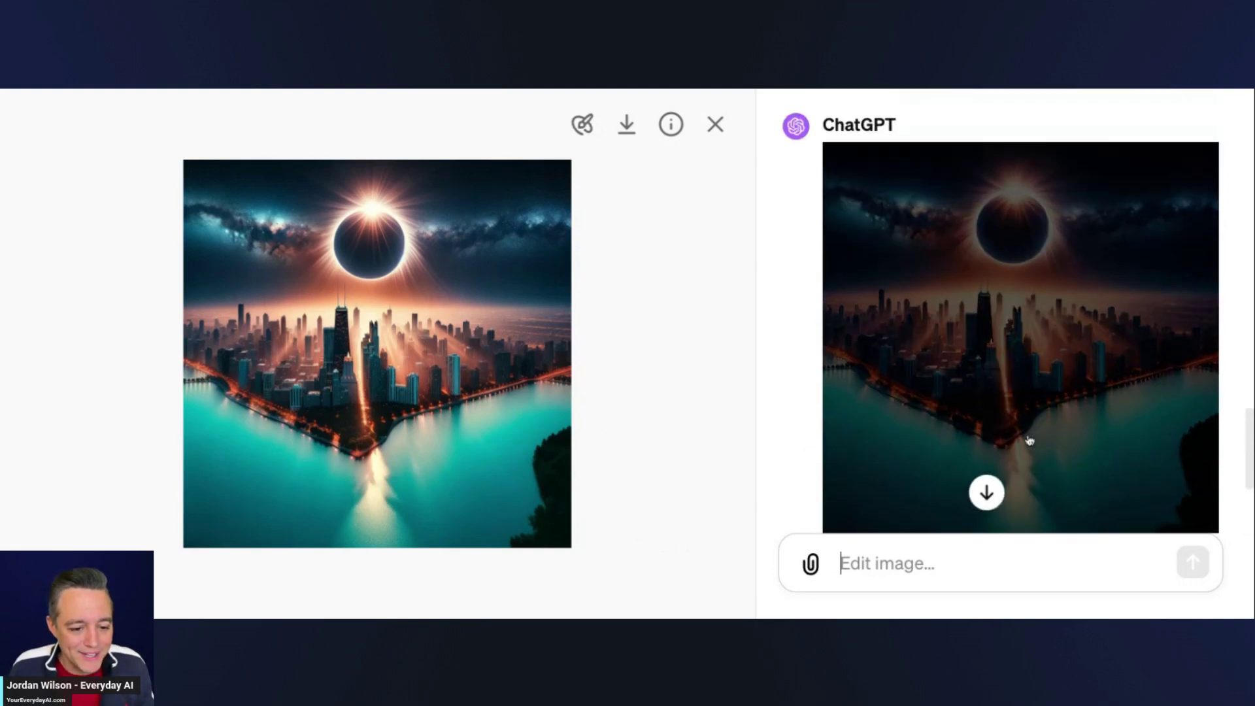
pyautogui.scroll(2, 1012, 247)
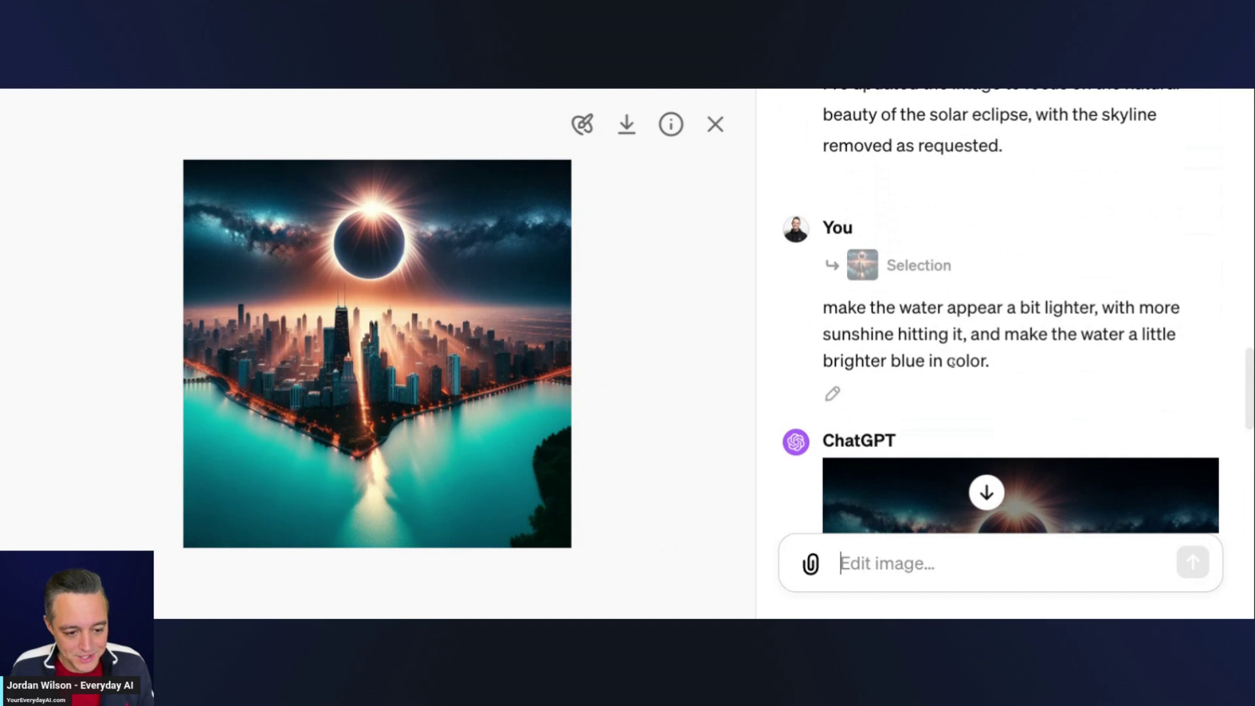
# Reopen the water request for editing and append 'please retain the sillohettes'
pyautogui.scroll(1, 951, 364)
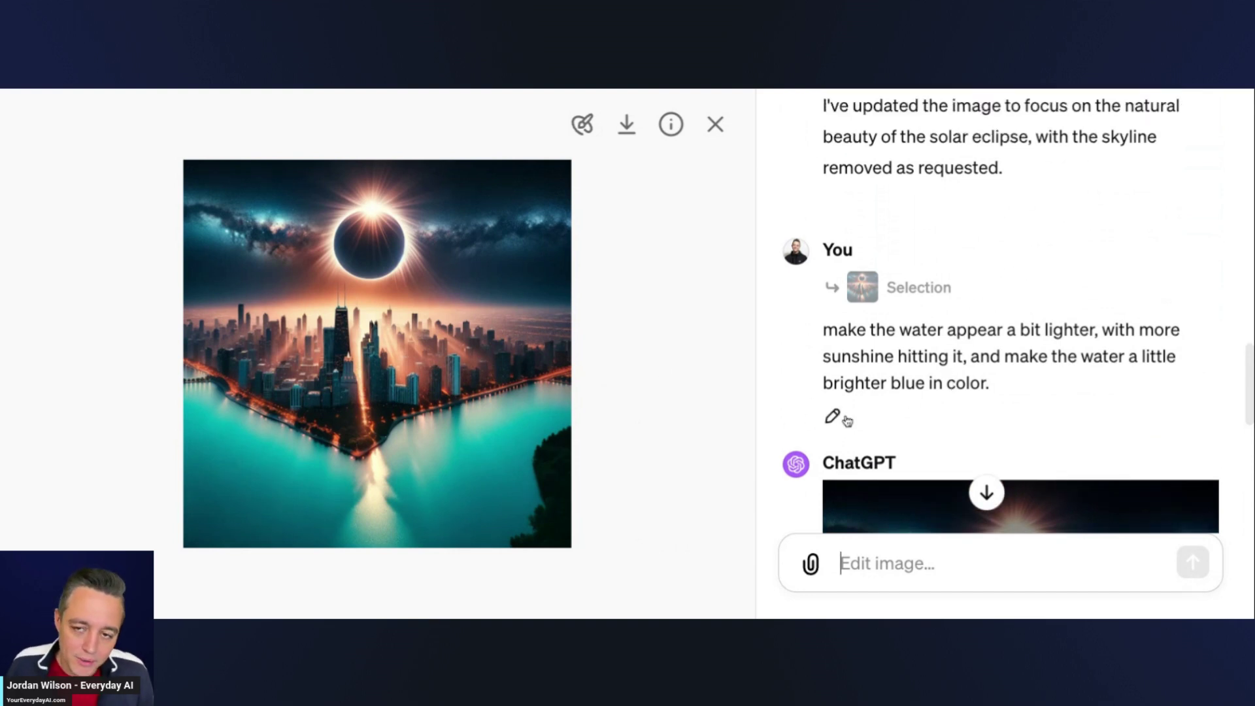
pyautogui.click(832, 416)
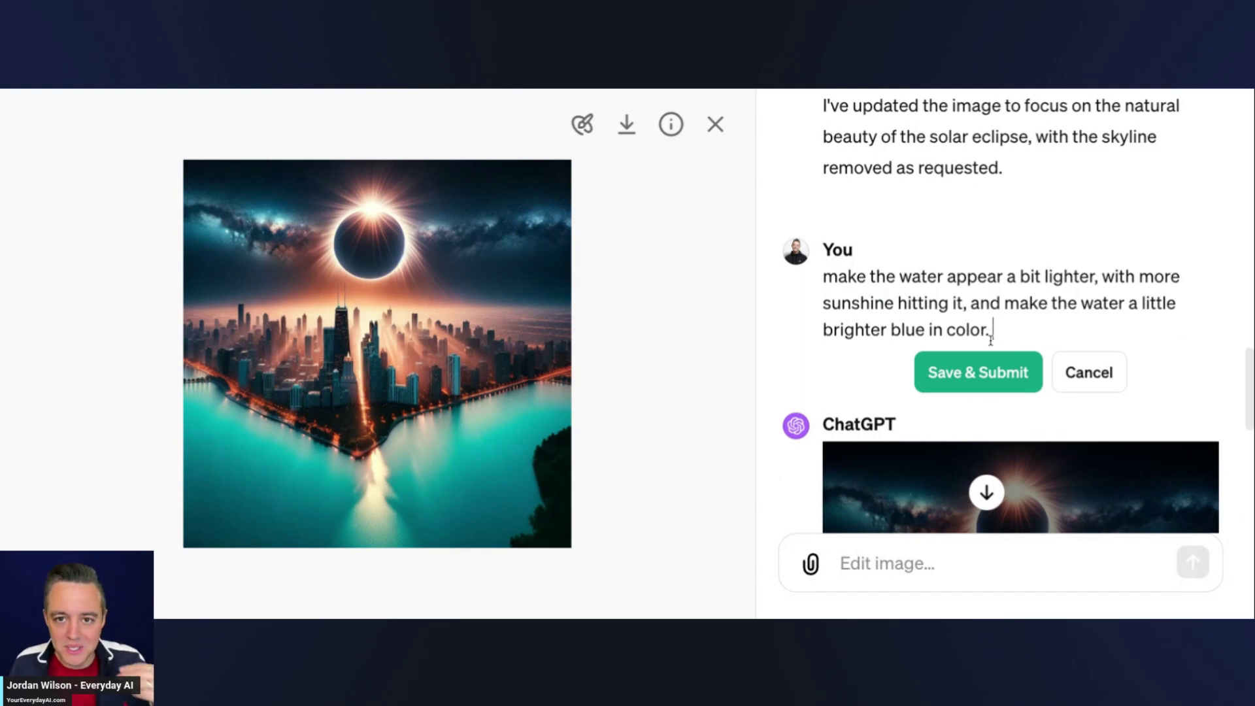
pyautogui.scroll(10, 1004, 333)
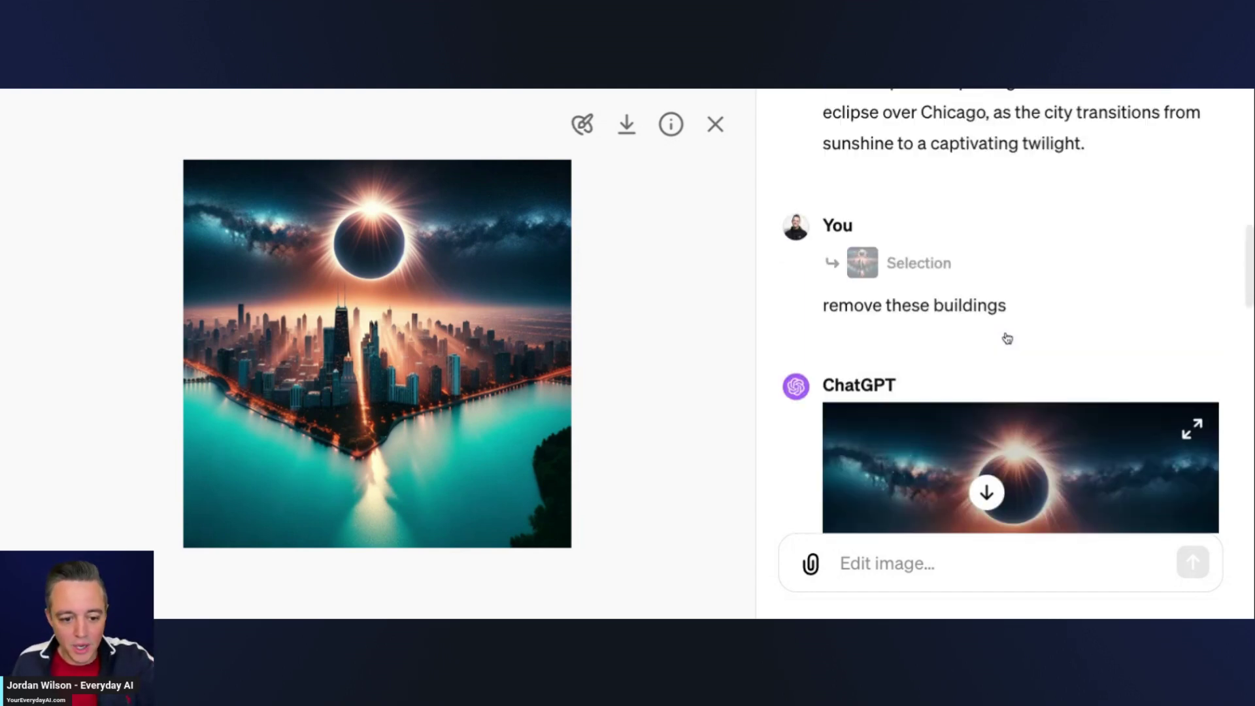
pyautogui.scroll(-1, 1008, 339)
pyautogui.scroll(-15, 1008, 339)
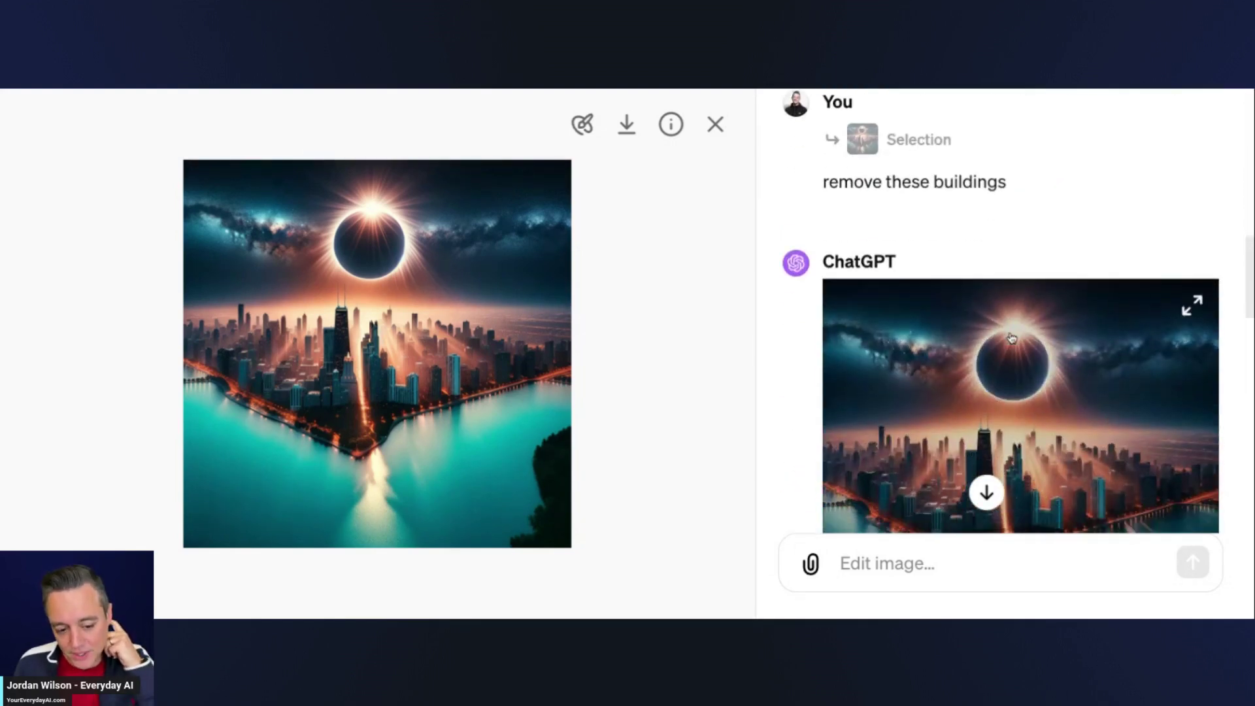
pyautogui.scroll(1, 1010, 338)
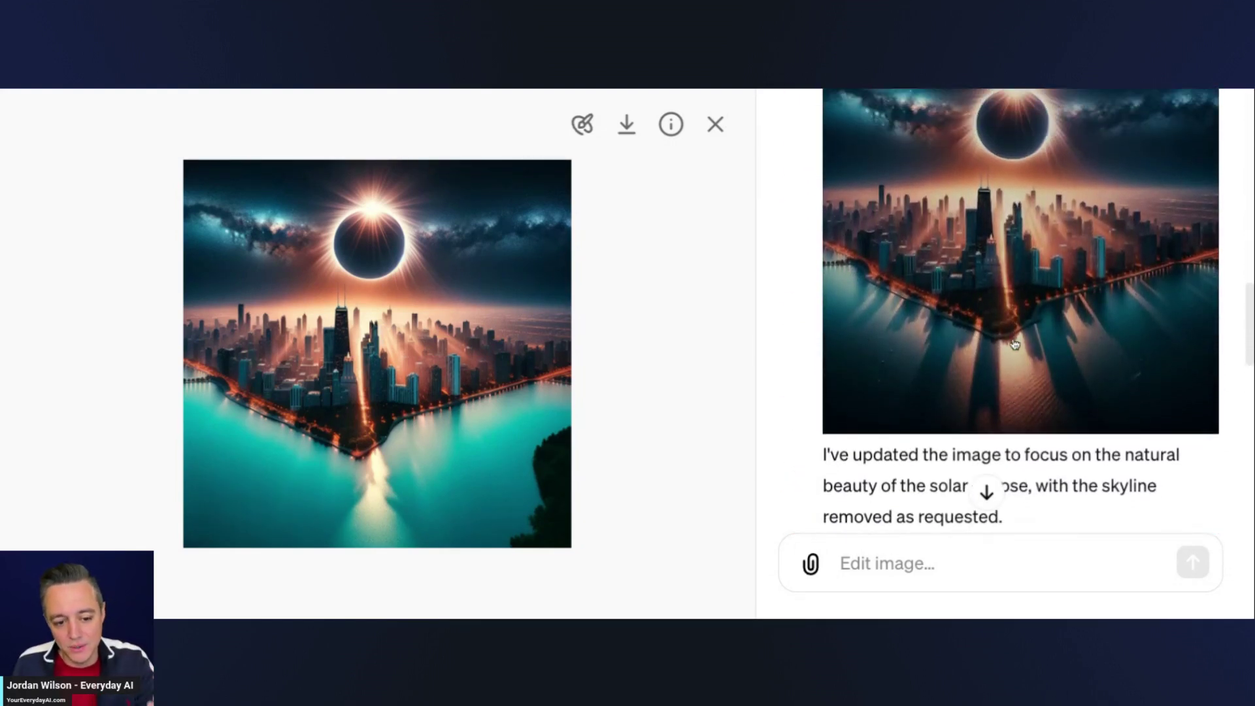
pyautogui.scroll(-1, 1004, 358)
pyautogui.scroll(-4, 1004, 358)
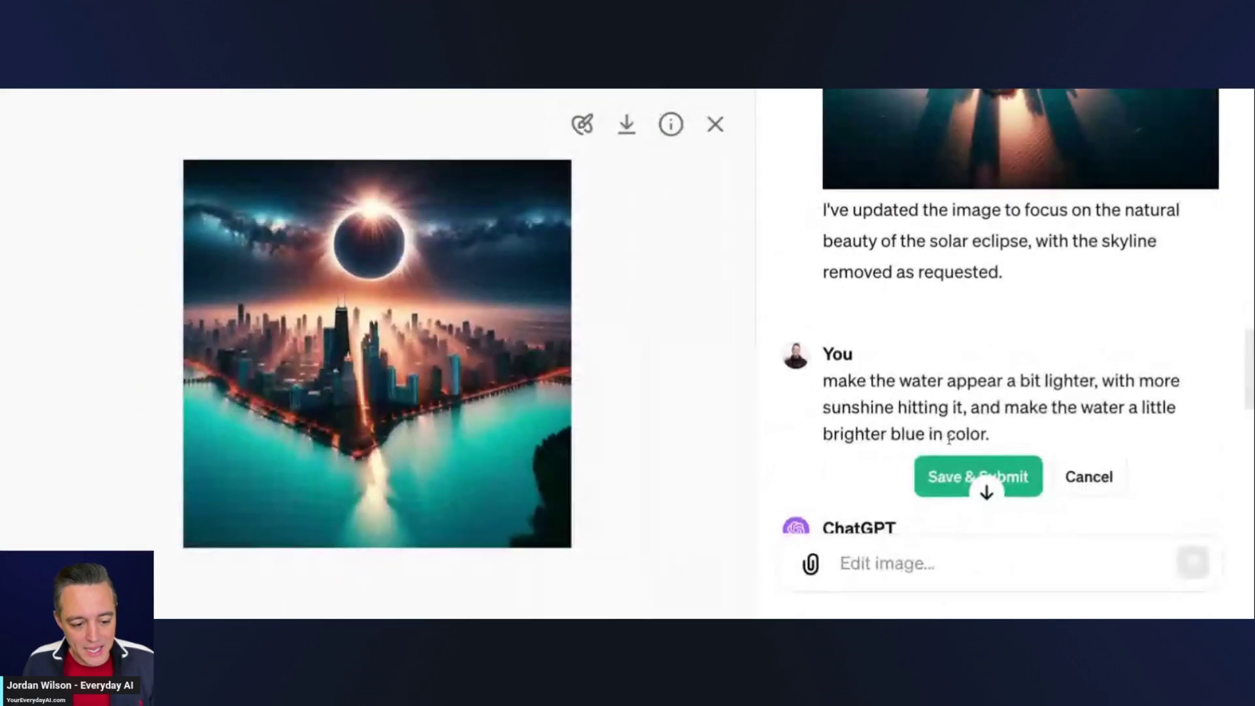
pyautogui.write('ple')
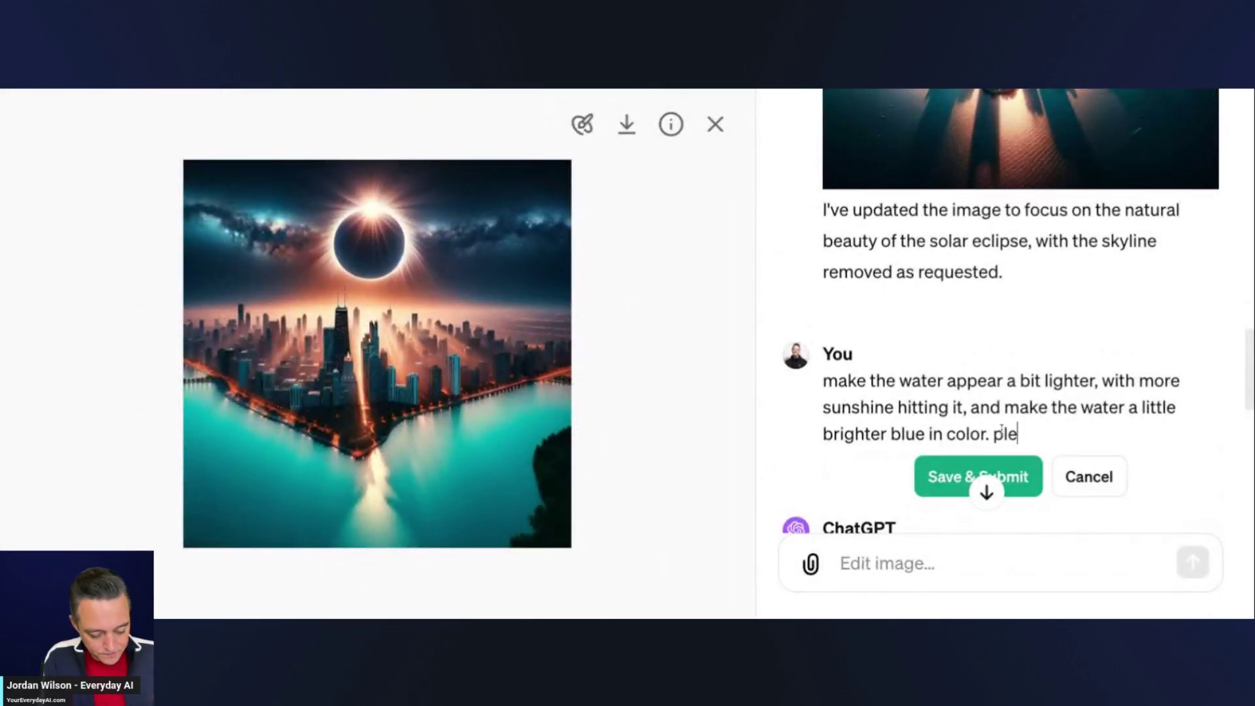
pyautogui.write('ase retain the ')
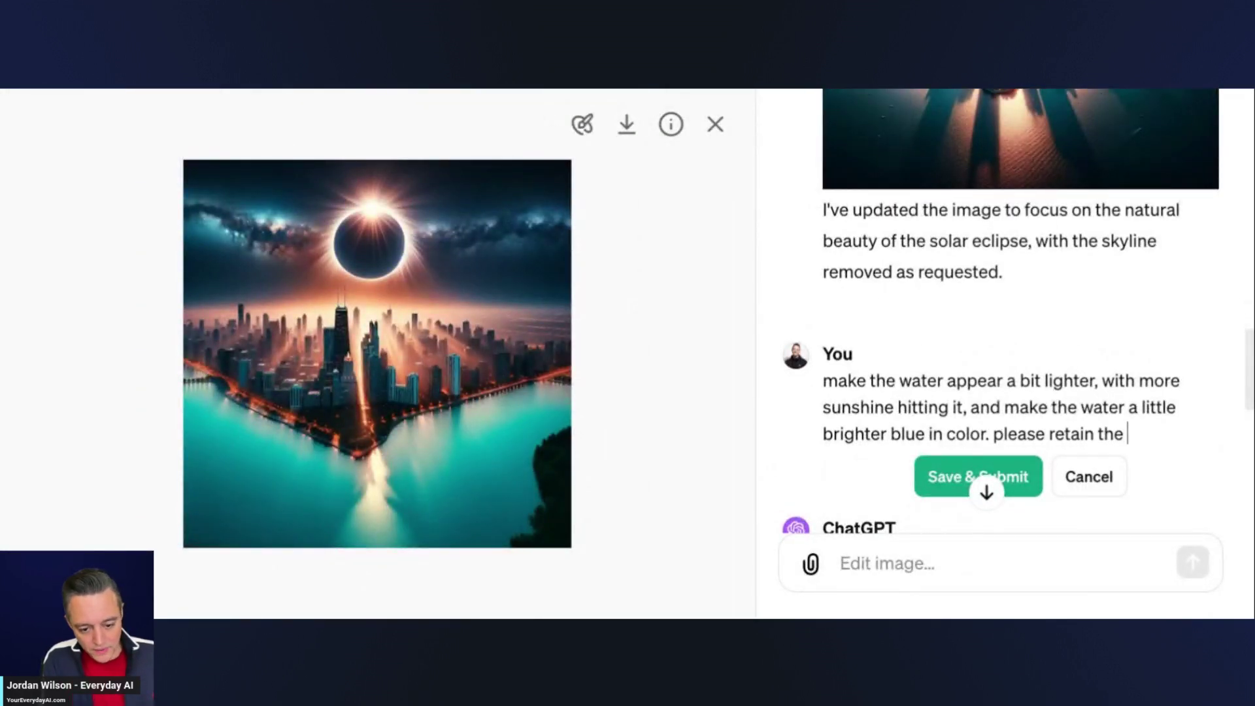
pyautogui.write('sill')
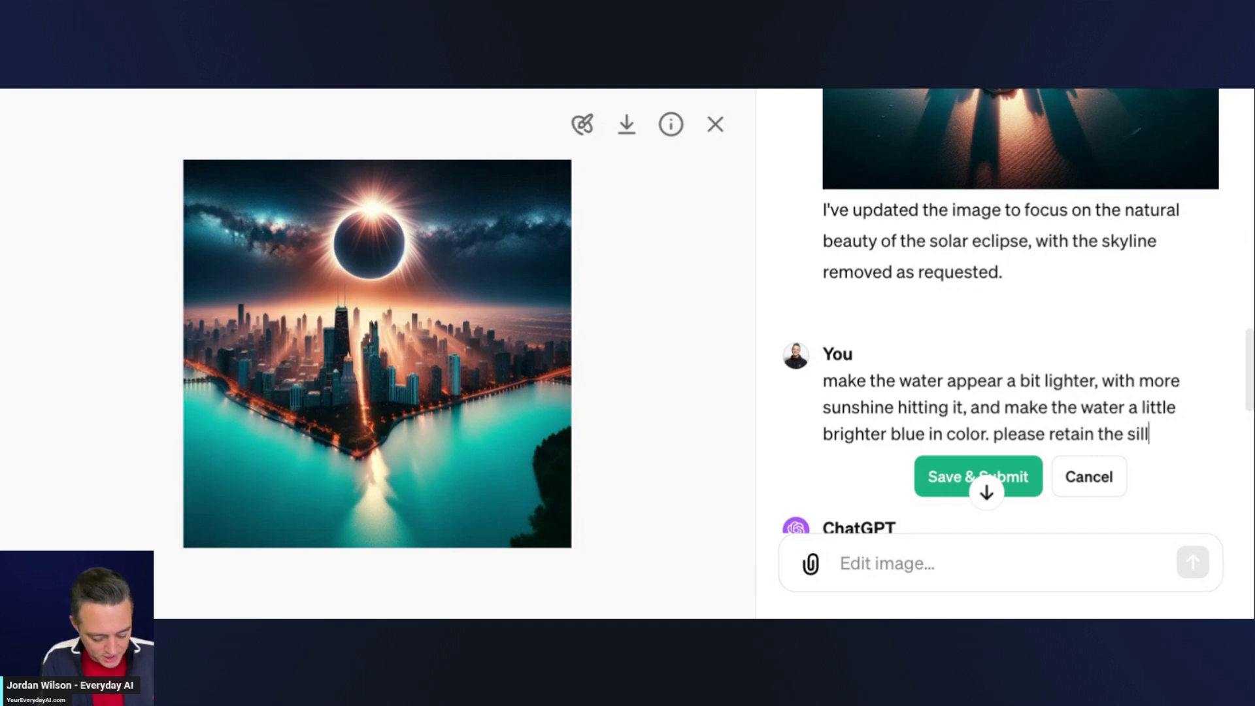
pyautogui.write('ohettes')
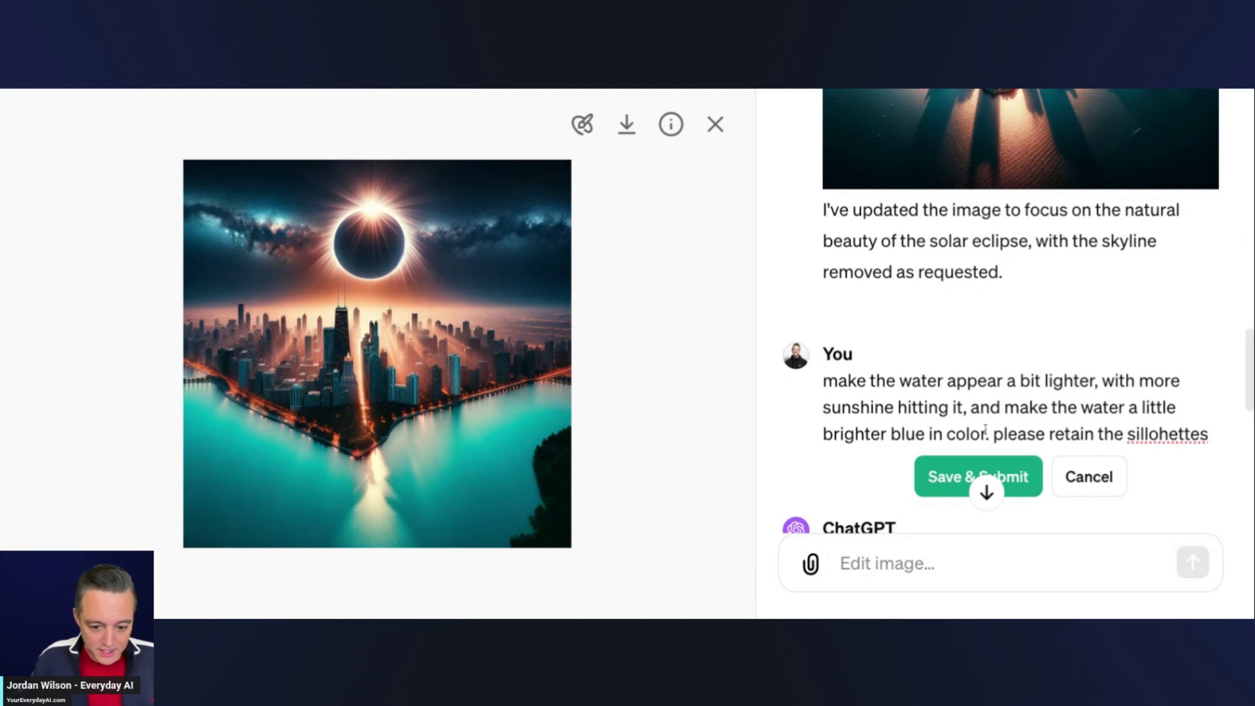
# Fix it to 'building silhouettes', add 'and their reflection in the water', and resubmit
pyautogui.doubleClick(1183, 433)
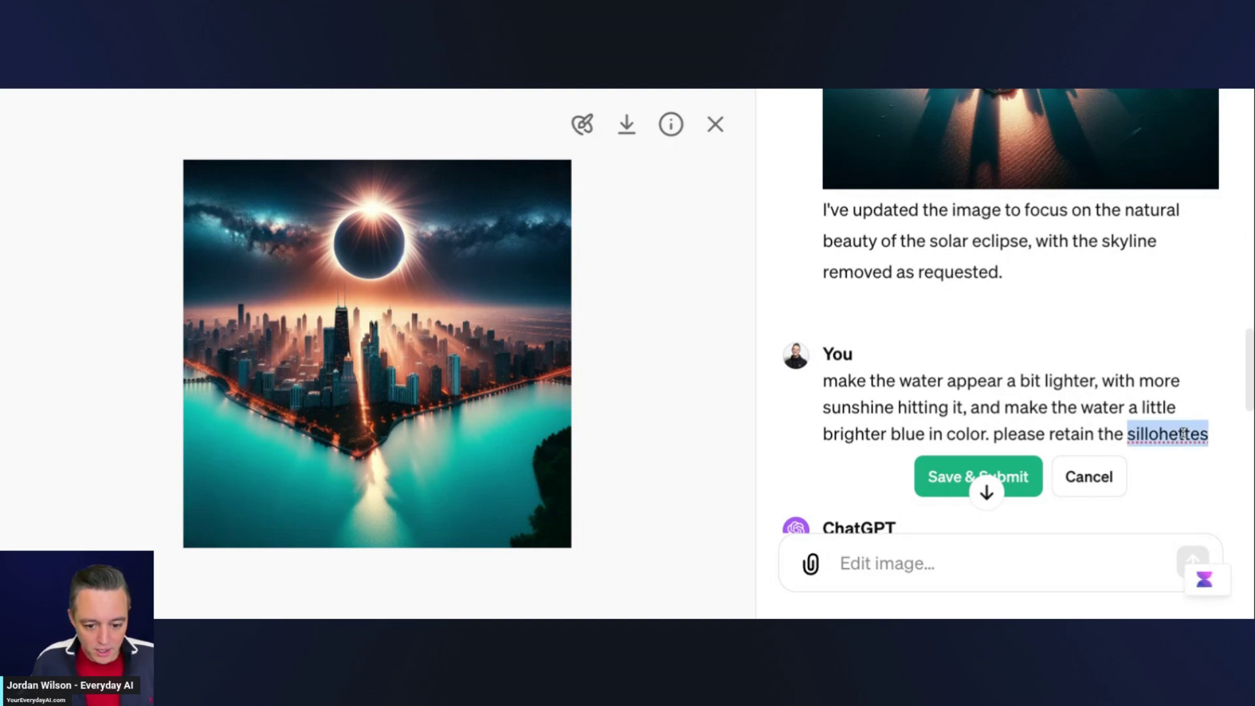
pyautogui.click(1212, 442)
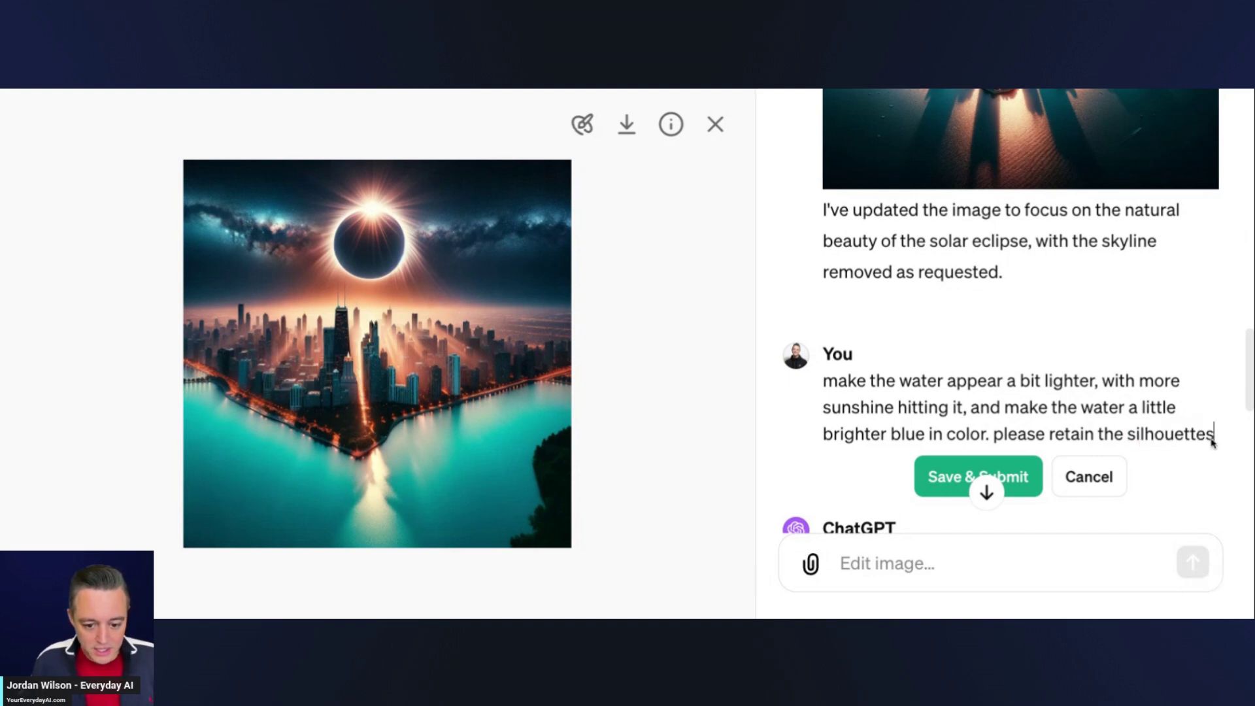
pyautogui.click(1127, 435)
pyautogui.write('building')
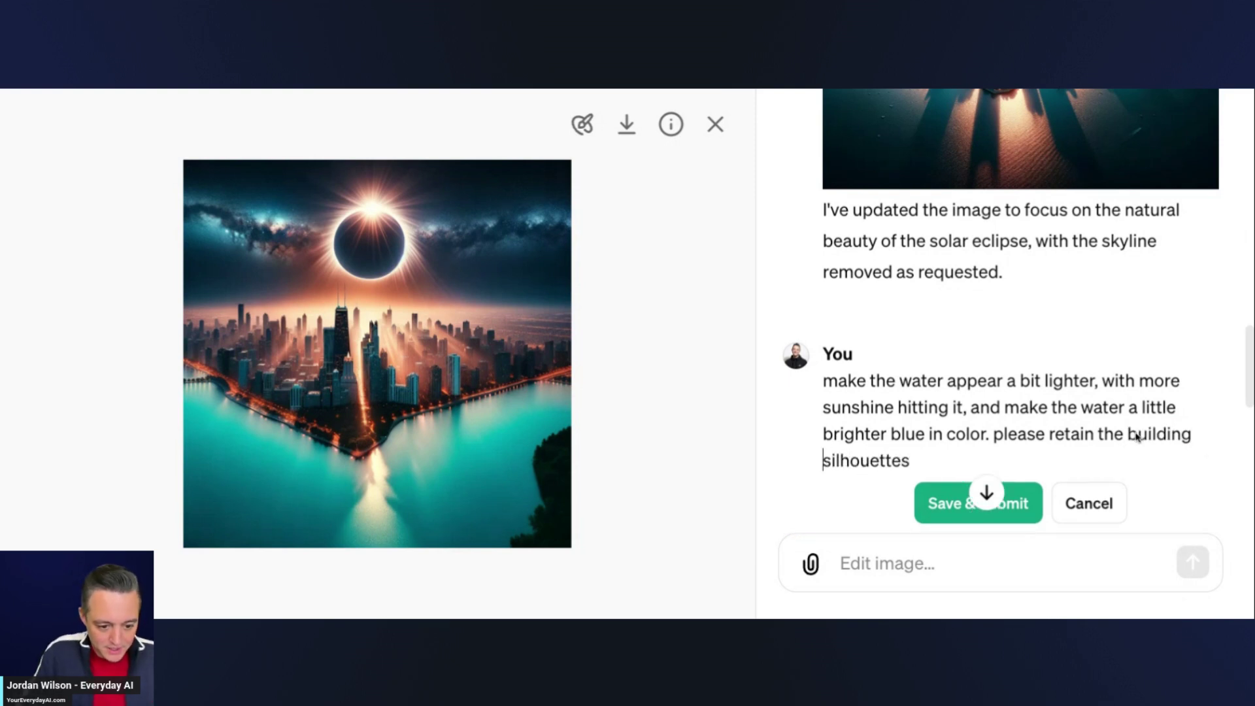
pyautogui.click(1039, 472)
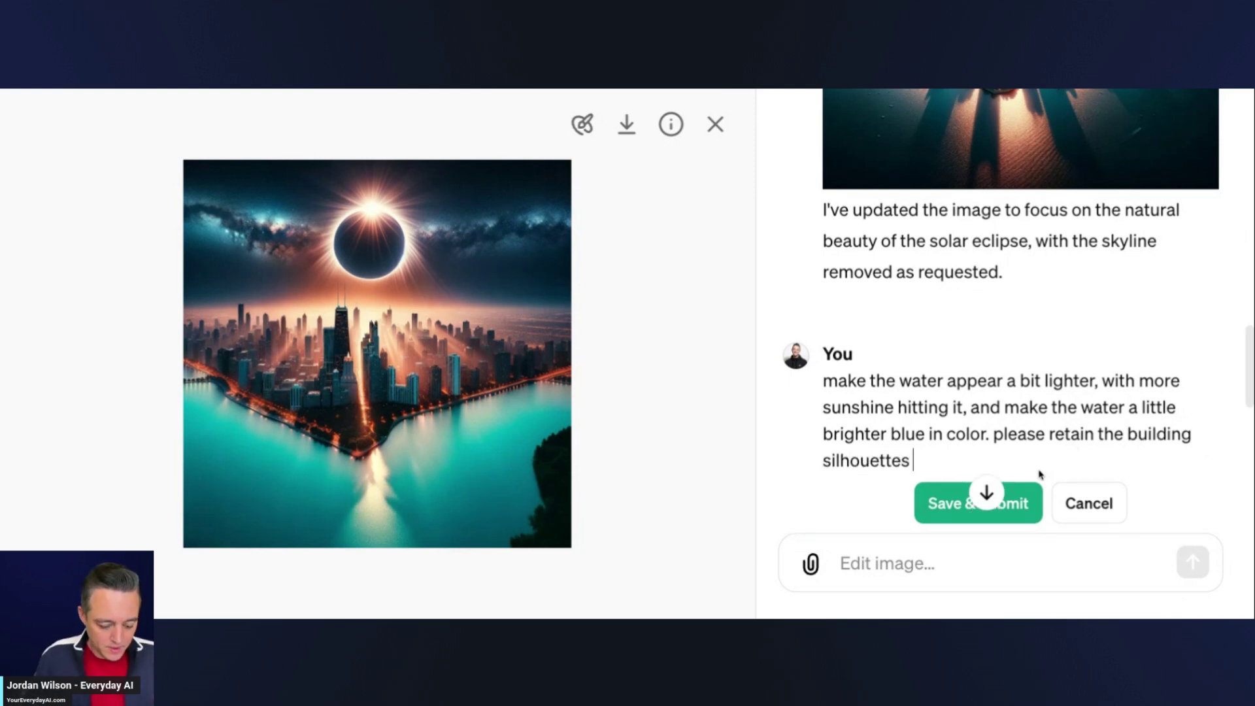
pyautogui.write('and their reflec')
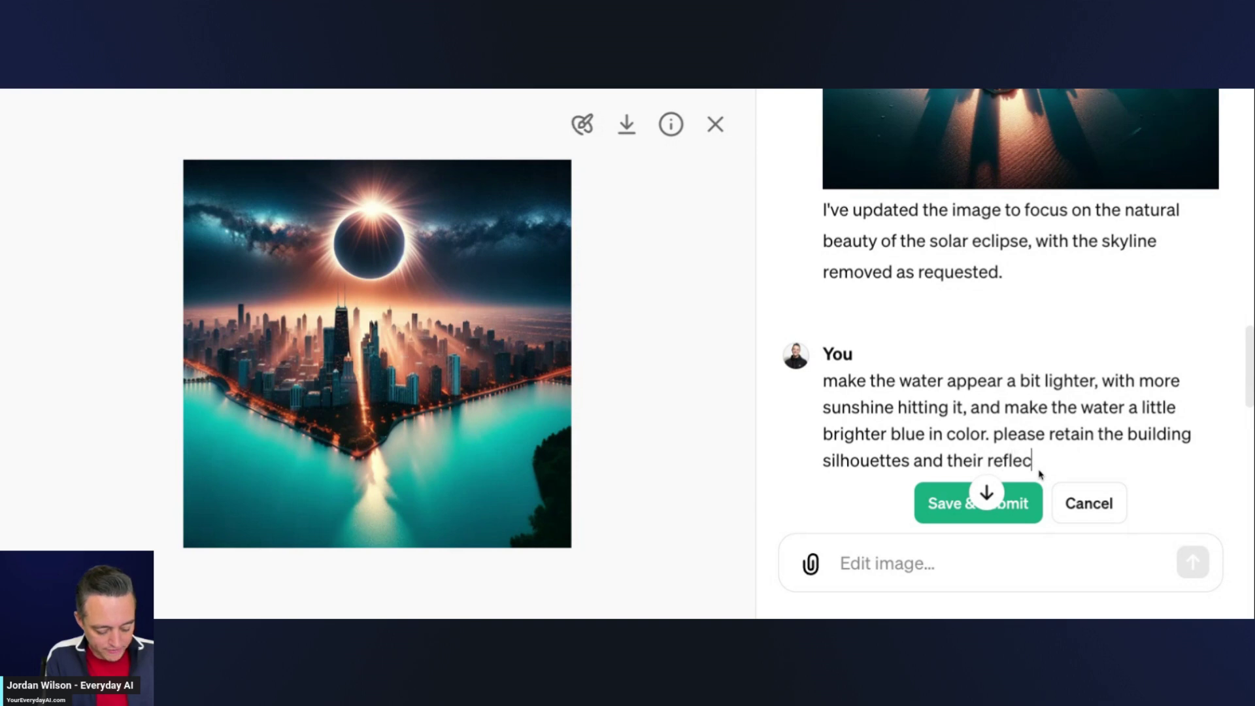
pyautogui.write('tion in the water')
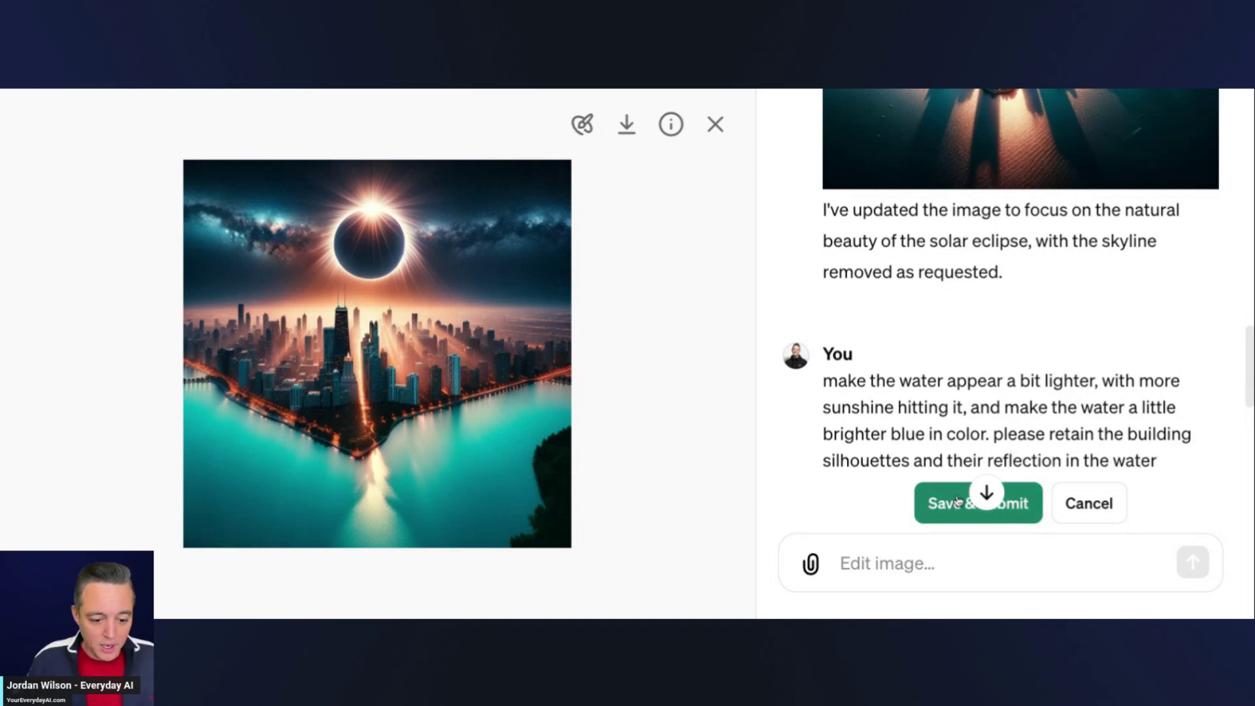
pyautogui.click(948, 502)
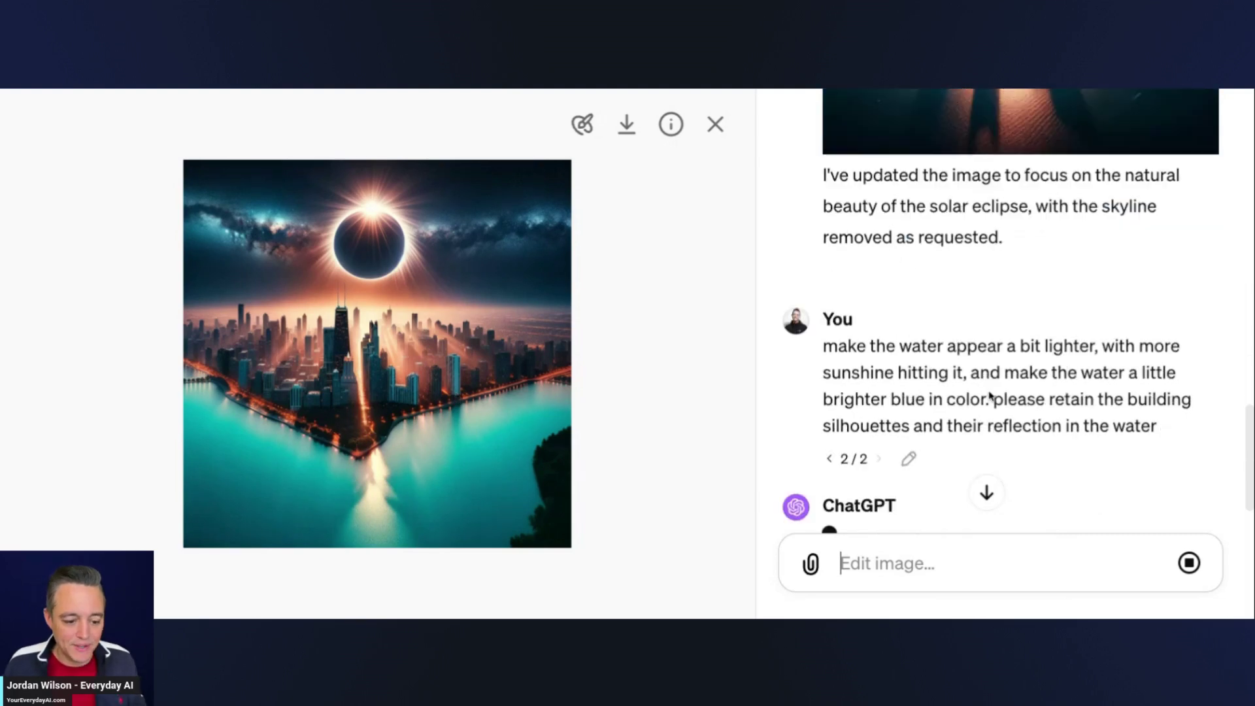
# Scroll to view the new image of silhouetted buildings reflected in glittering sunlit water
pyautogui.scroll(-3, 988, 396)
pyautogui.scroll(1, 988, 396)
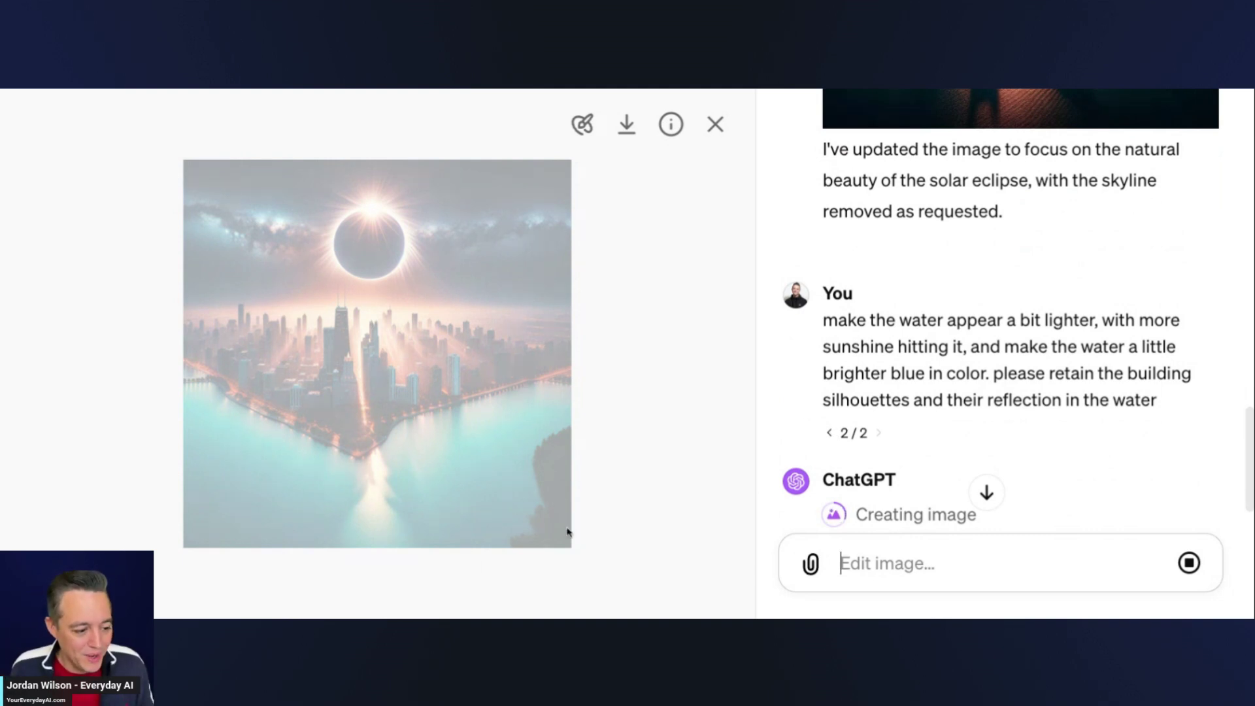
pyautogui.scroll(-1, 958, 413)
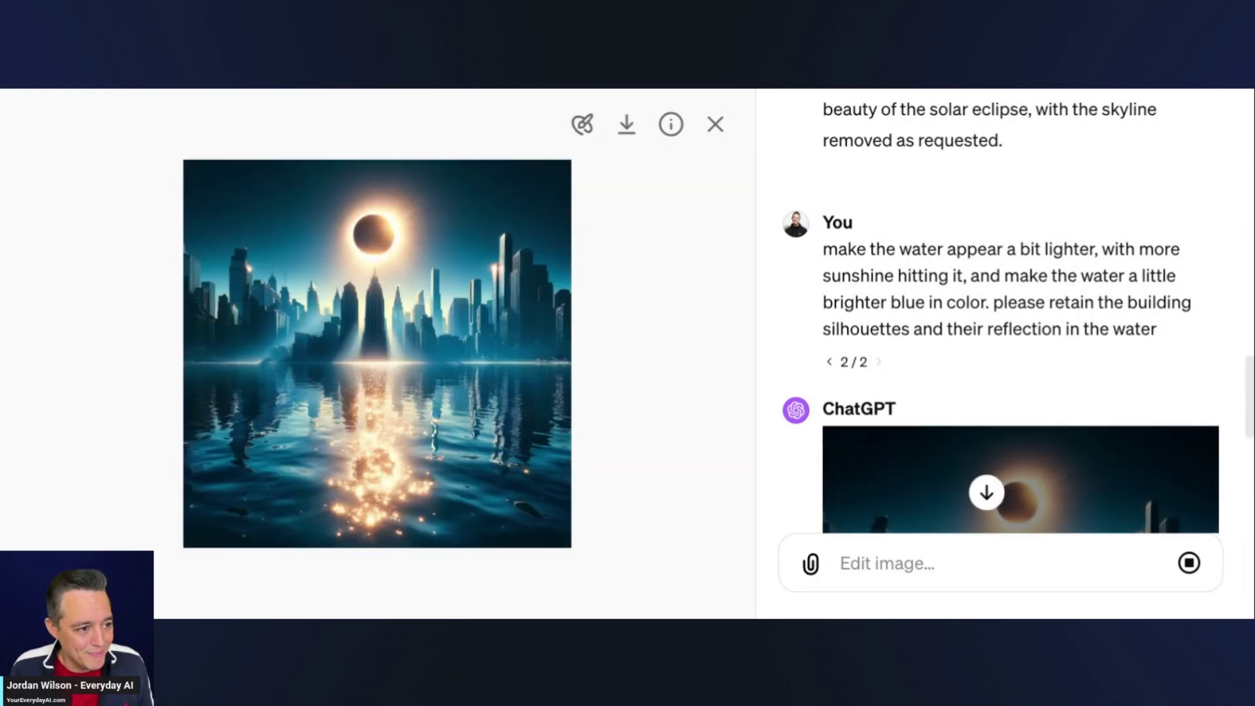
pyautogui.scroll(1, 920, 387)
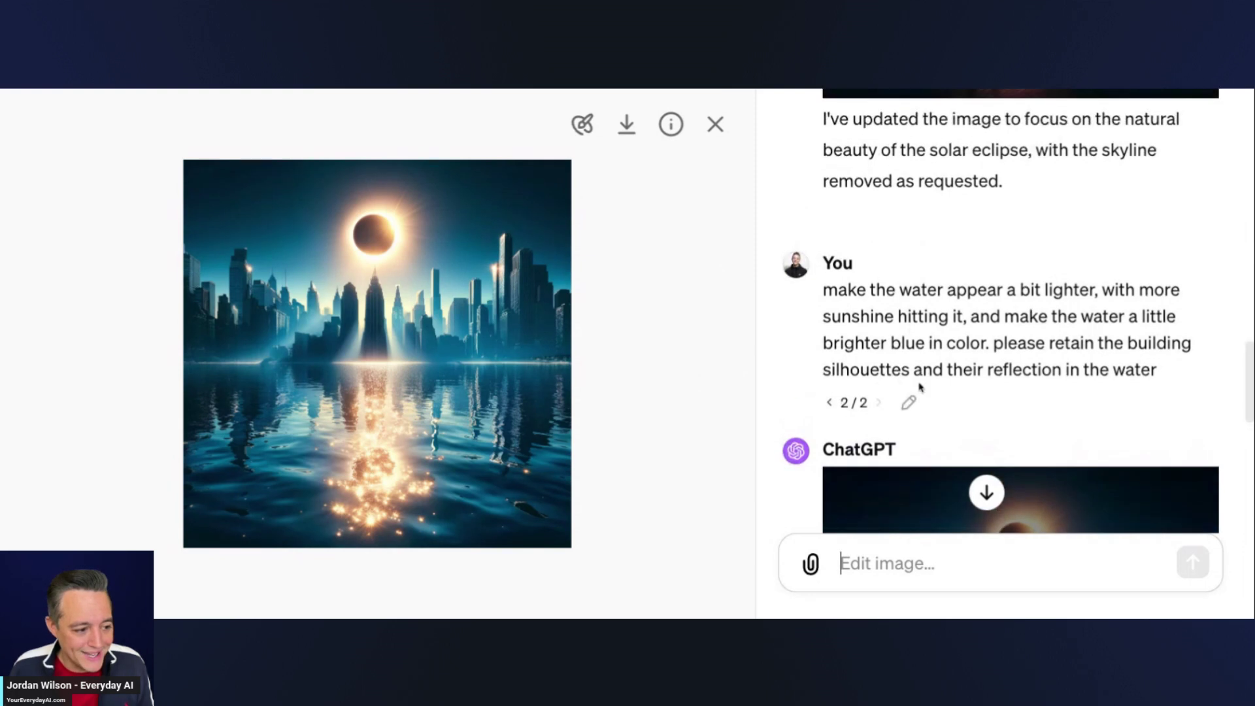
pyautogui.scroll(-5, 916, 389)
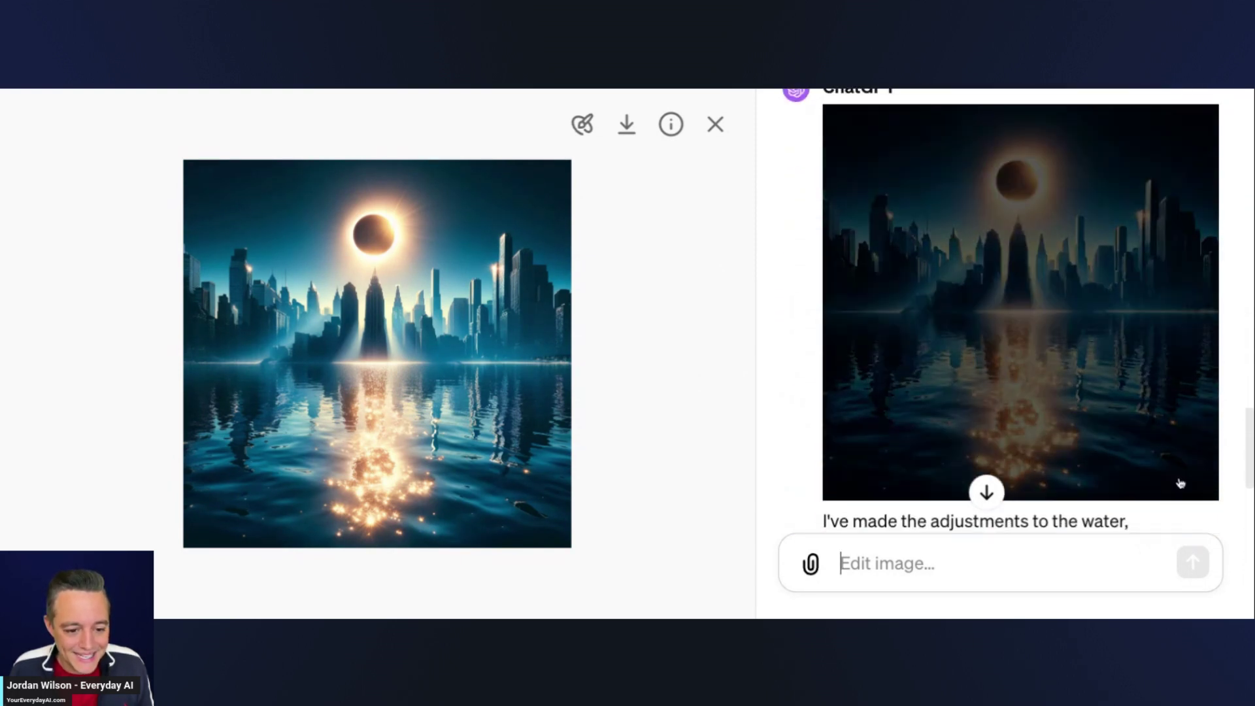
pyautogui.scroll(-2, 1181, 484)
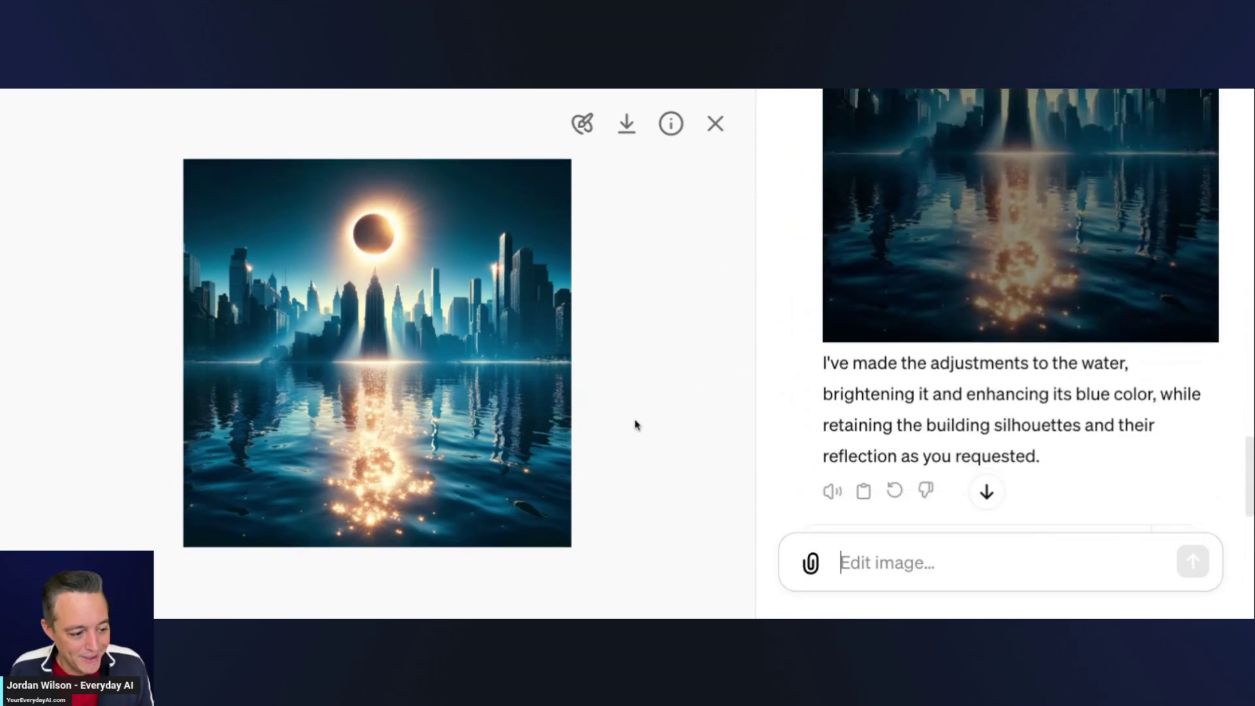
pyautogui.scroll(8, 1064, 401)
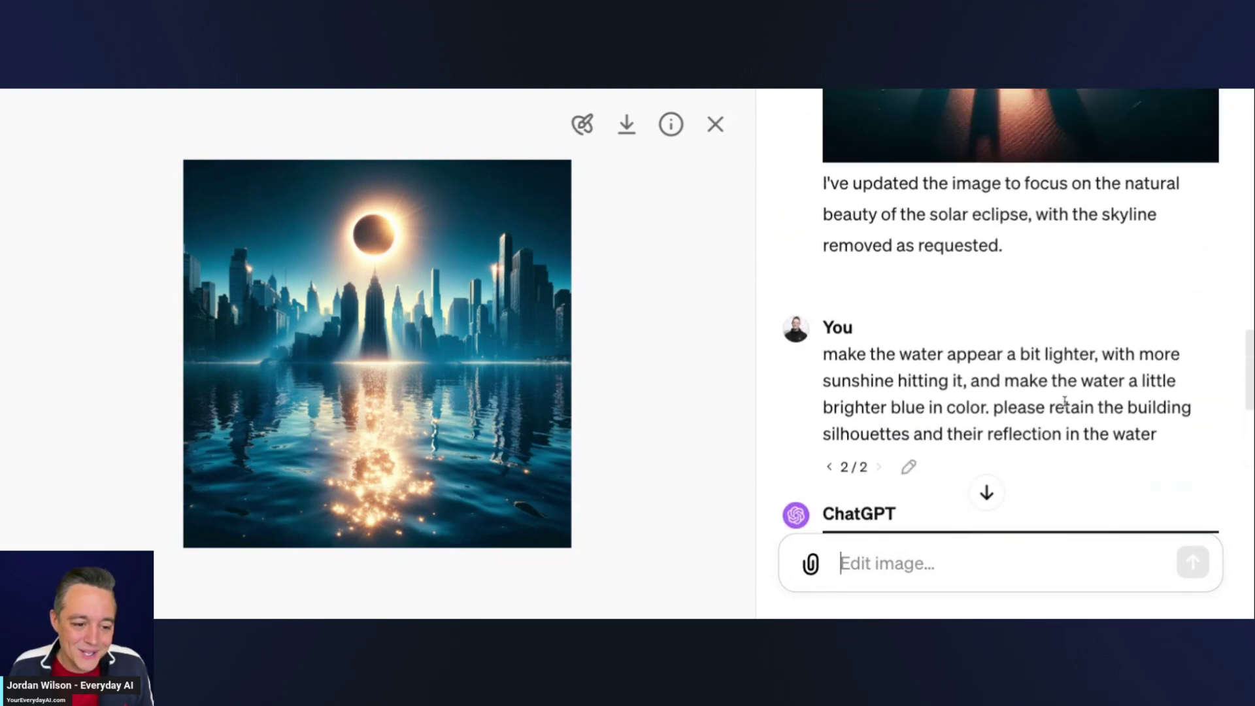
pyautogui.scroll(10, 1064, 401)
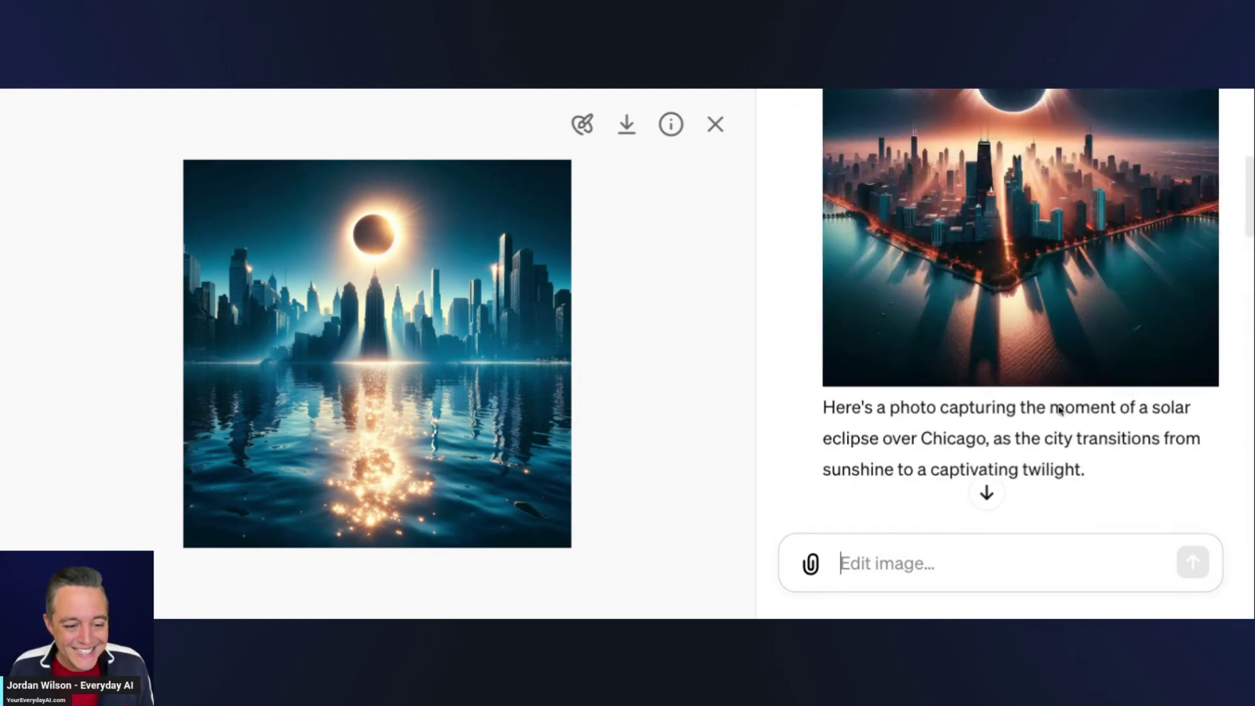
pyautogui.scroll(5, 1059, 409)
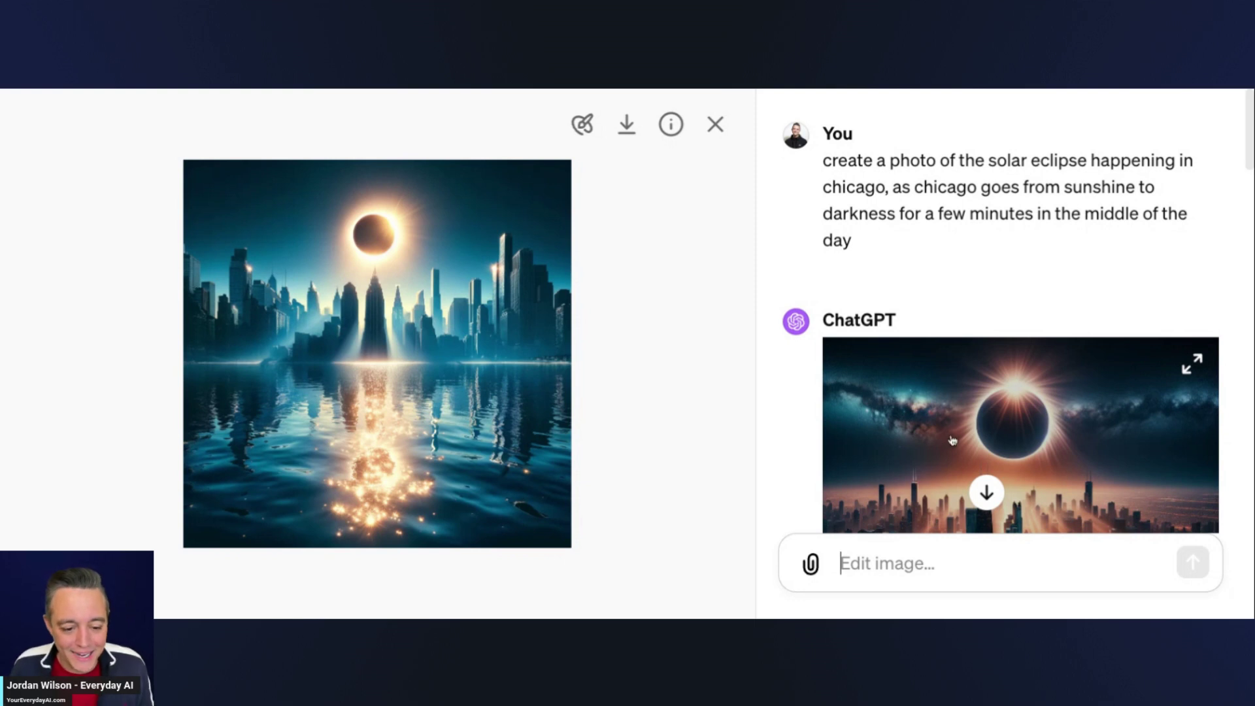
pyautogui.scroll(-3, 952, 440)
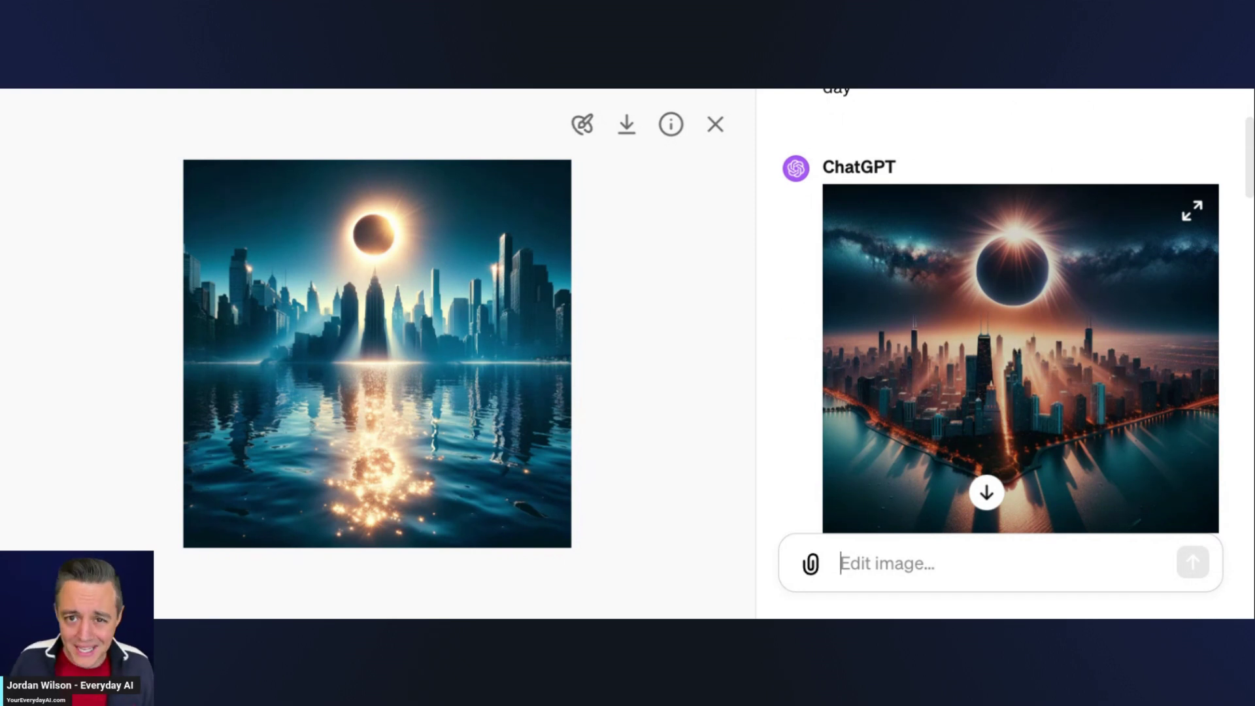
# Switch to the Everyday AI homepage showing its newsletter signup and podcast promotion
pyautogui.click(428, 89)
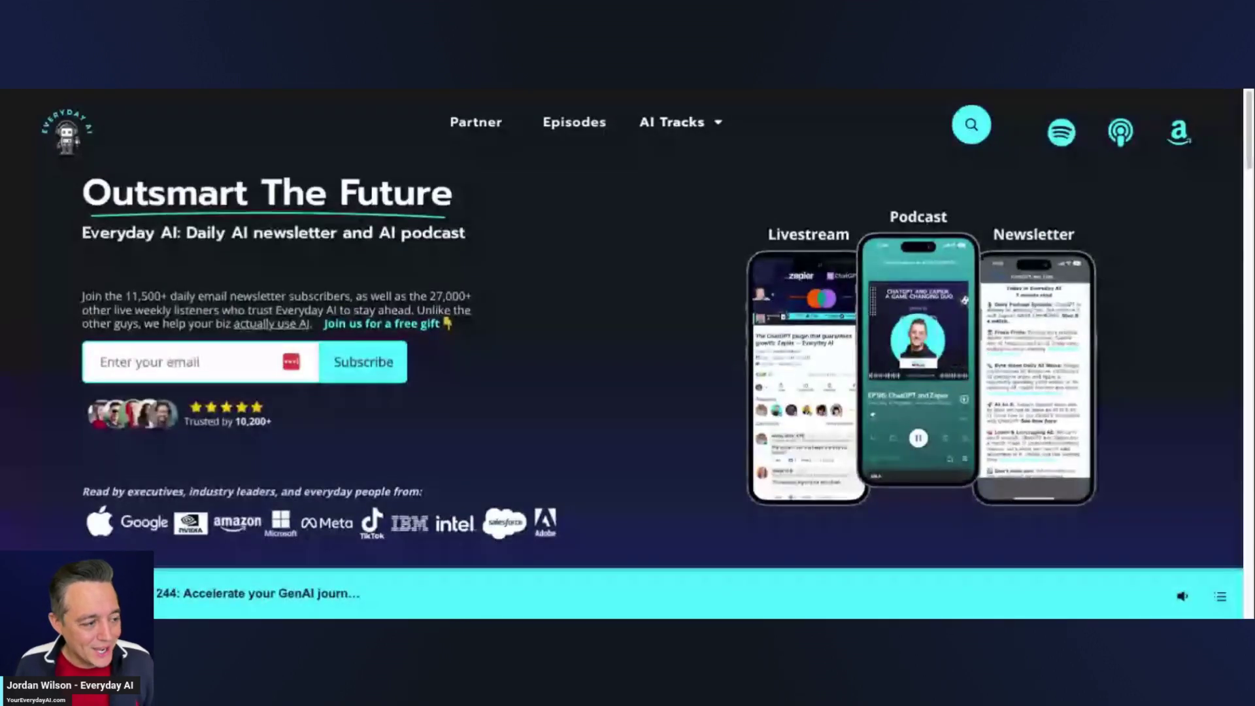